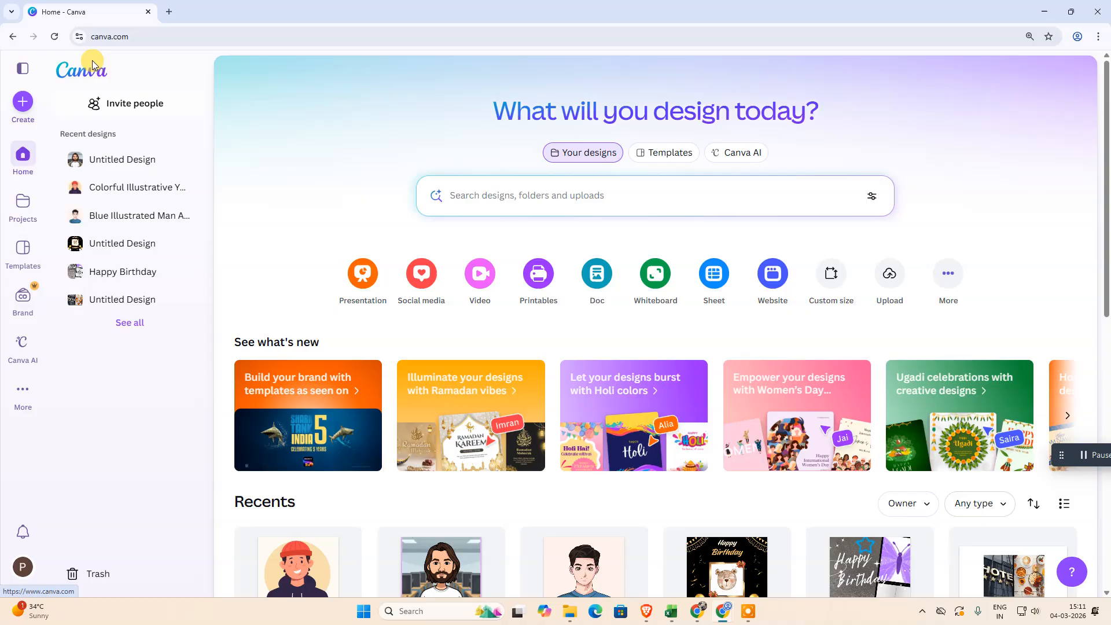
Step: Search the templates for "avatar" and browse the results
click(652, 152)
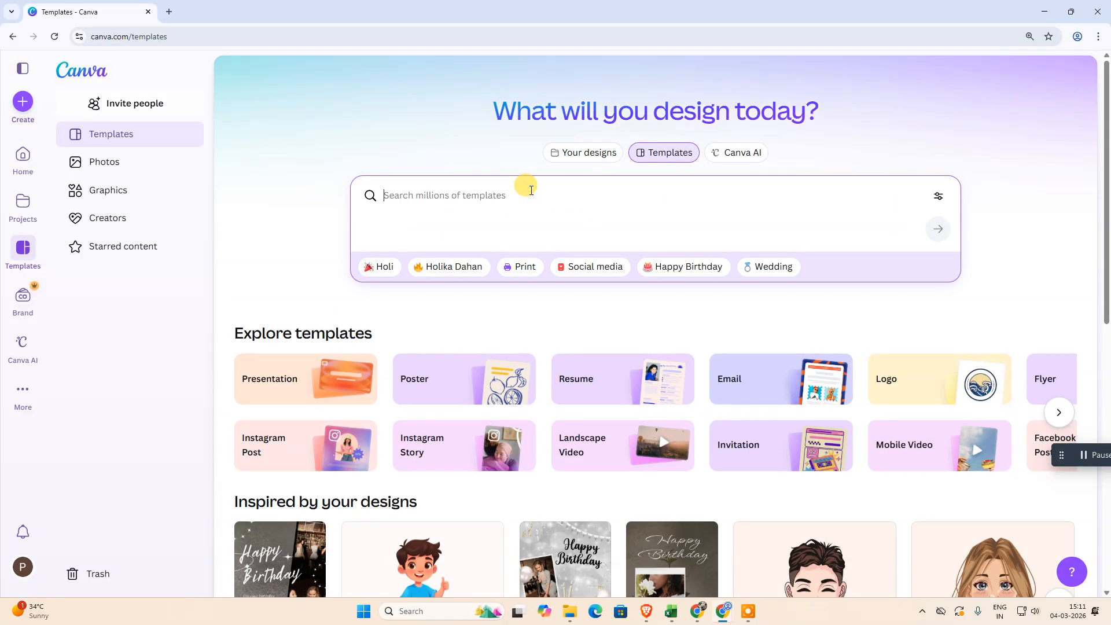
text(avatar)
key(Return)
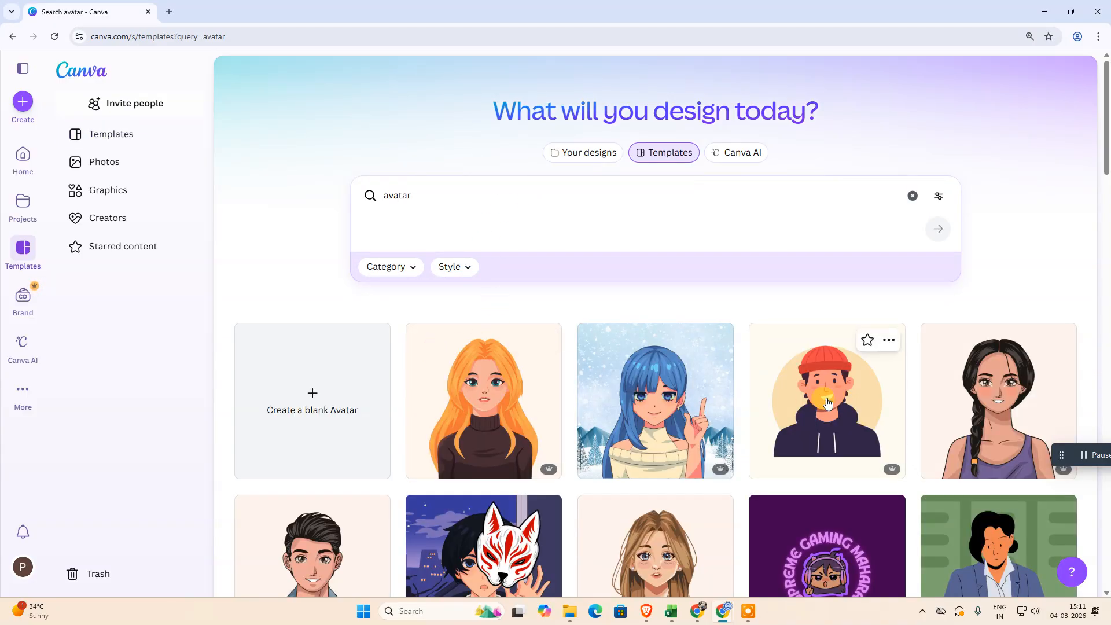
scroll(680, 379, down, 14)
scroll(680, 379, up, 15)
scroll(908, 409, down, 1)
scroll(521, 492, up, 1)
Step: Check the category filter, filter the avatar templates by the Anime style, and switch the style filter to Cartoon
click(395, 273)
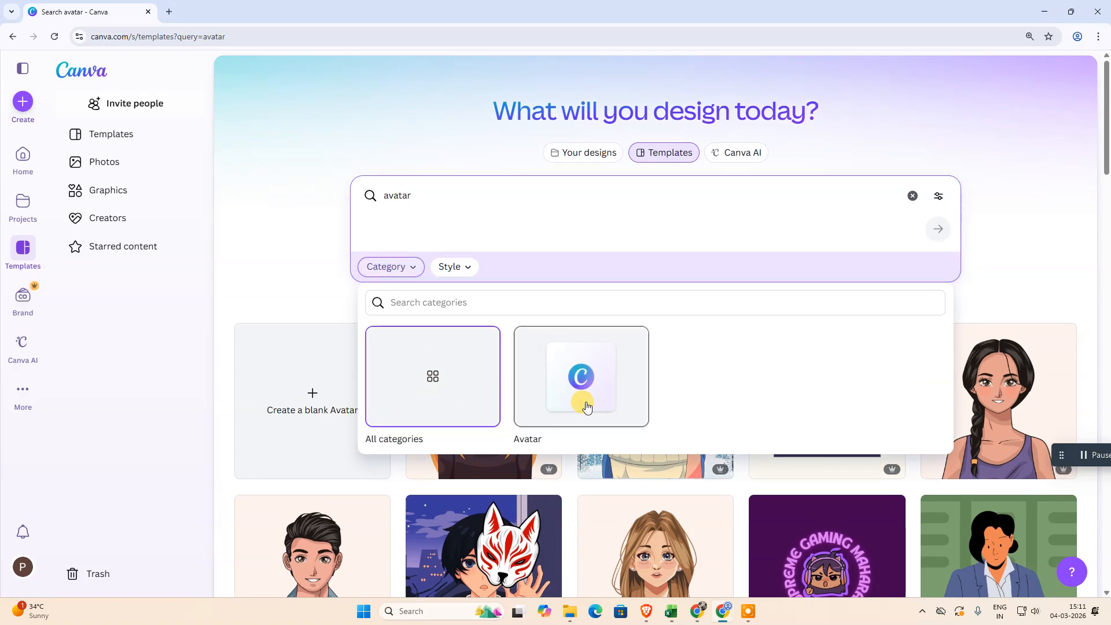
click(427, 285)
click(452, 266)
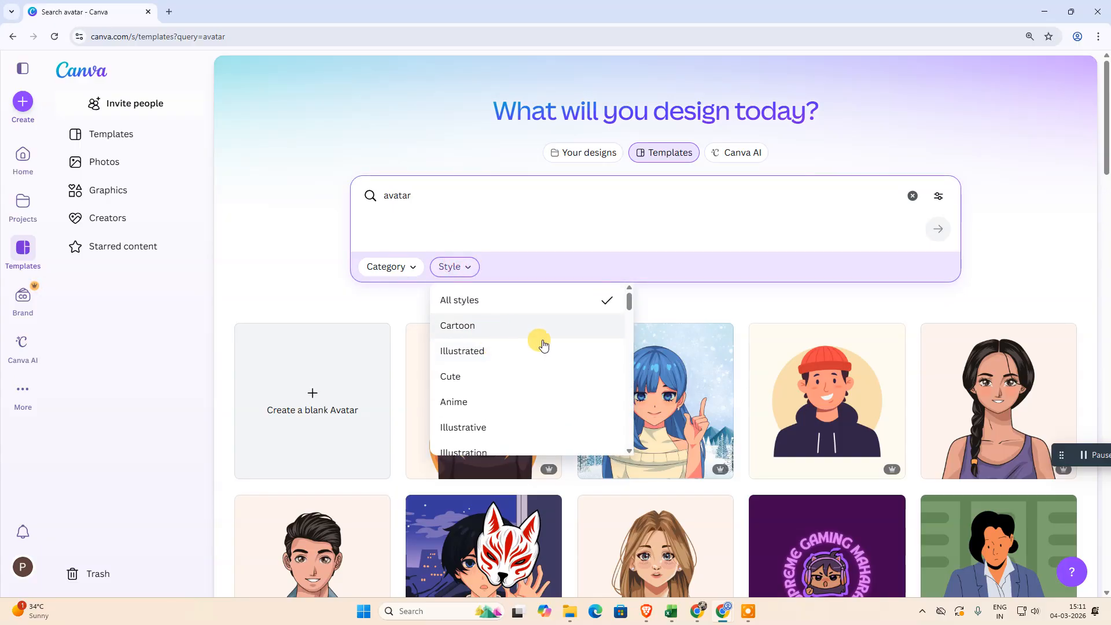
click(479, 402)
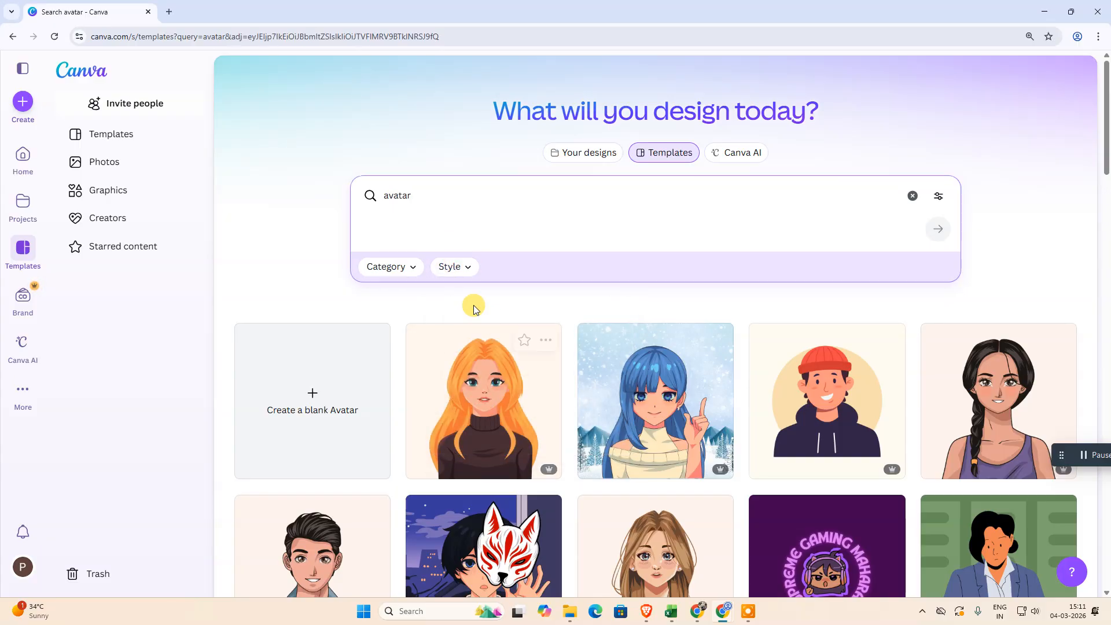
click(471, 269)
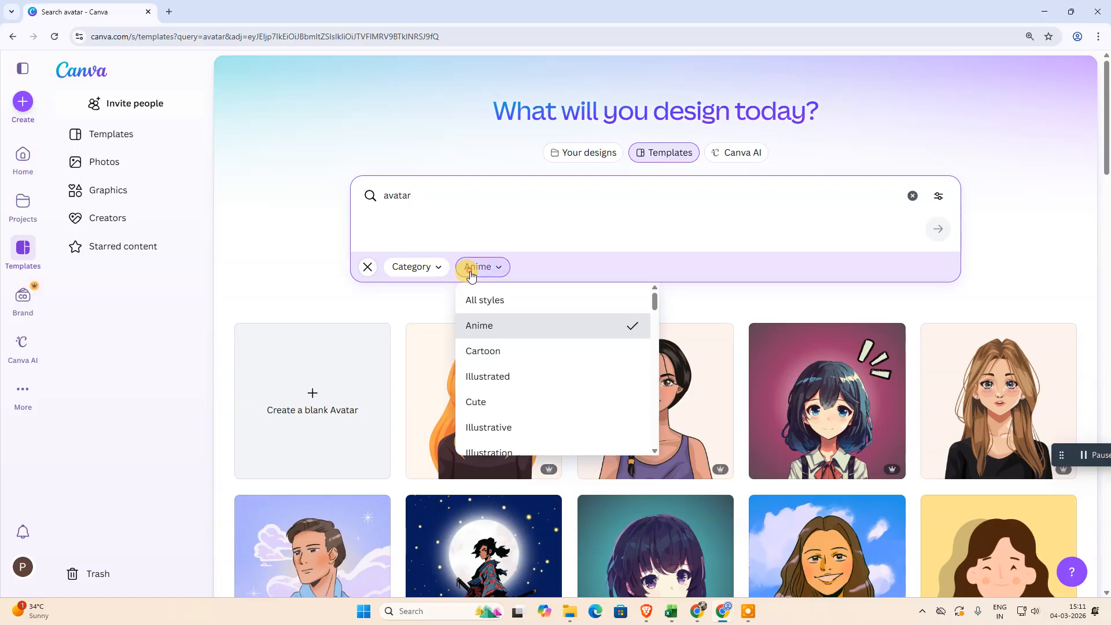
click(521, 353)
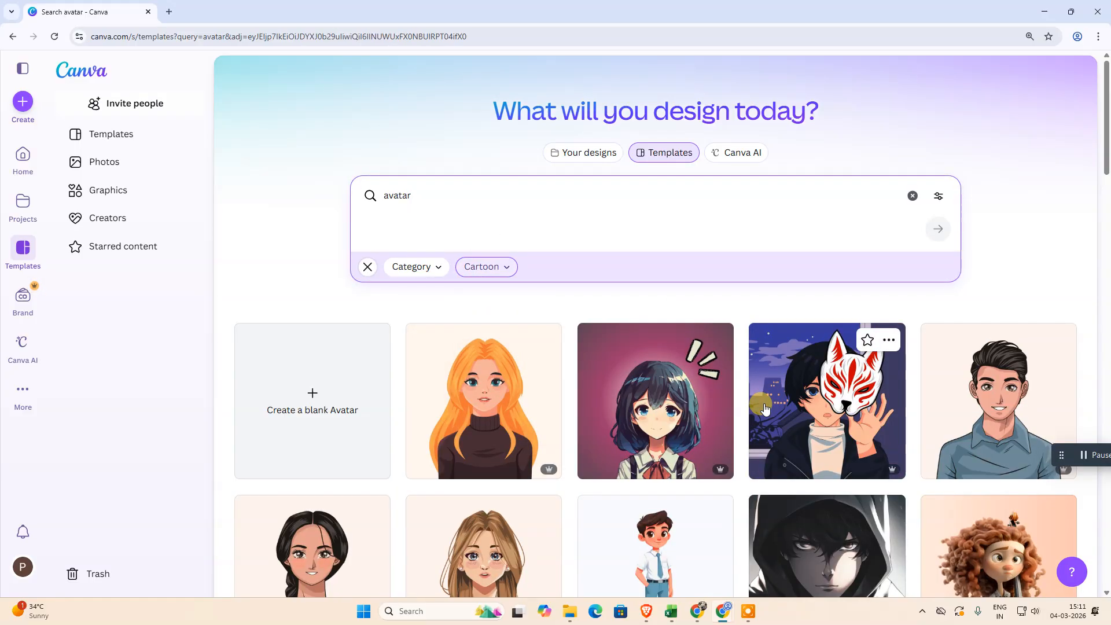
Step: Browse the cartoon avatar templates, create a blank Avatar design, and select its empty page
scroll(599, 411, down, 5)
scroll(561, 399, up, 5)
scroll(524, 348, down, 3)
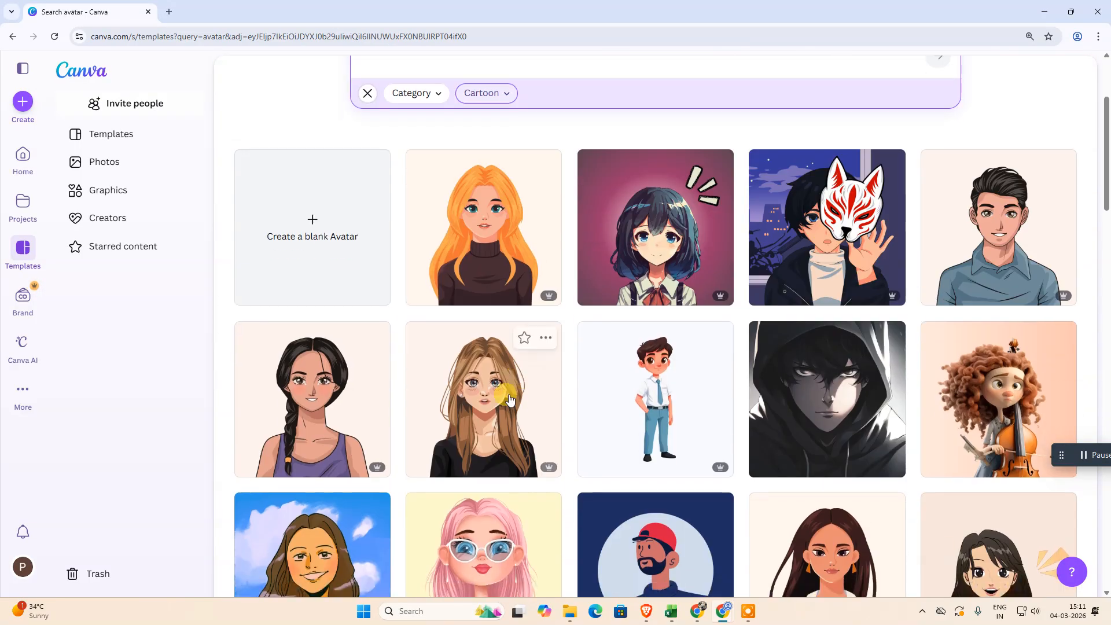
scroll(585, 404, down, 3)
scroll(434, 526, up, 5)
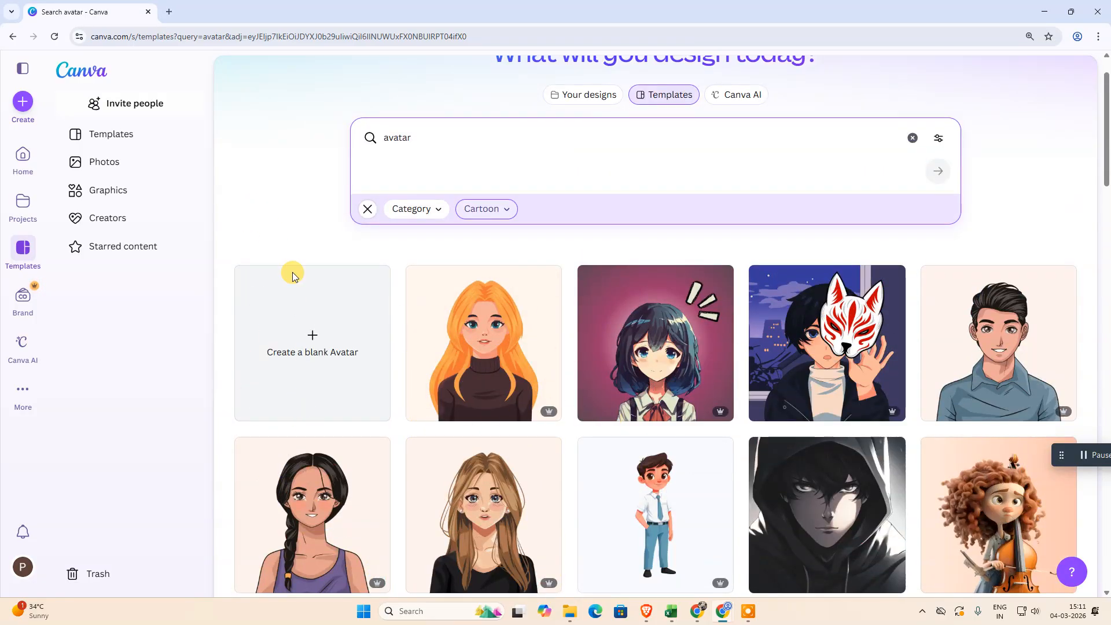
click(307, 359)
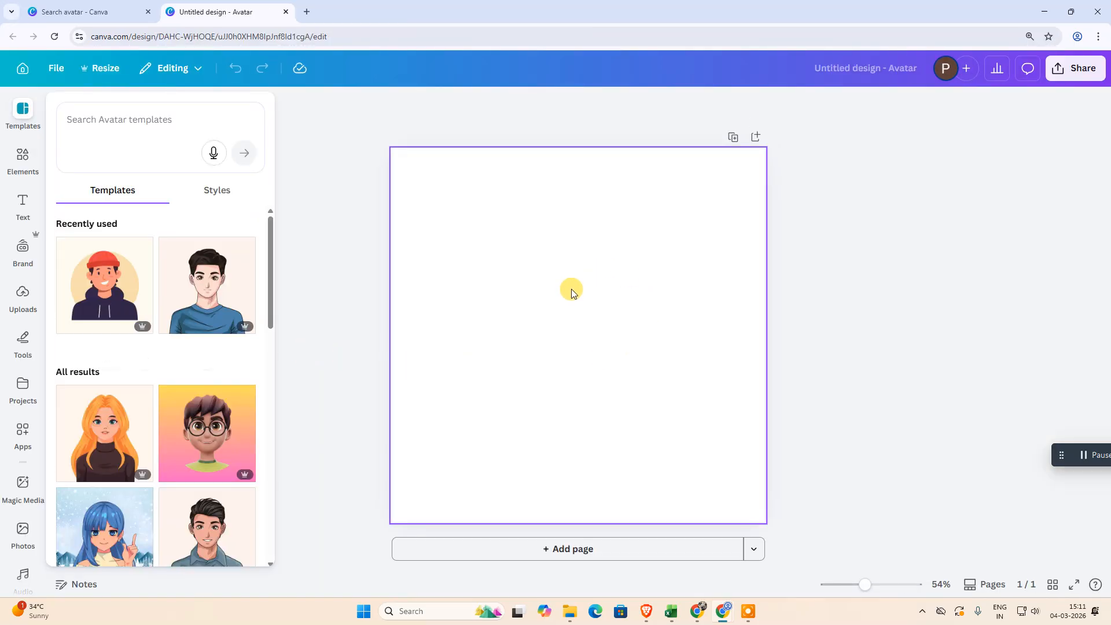
click(692, 309)
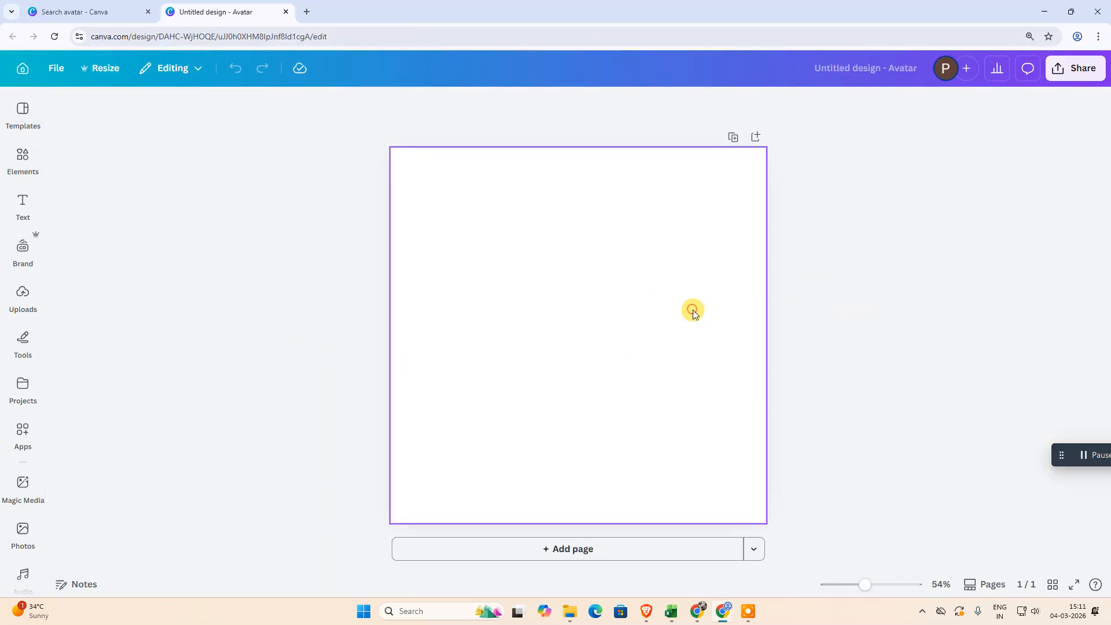
click(946, 248)
click(571, 273)
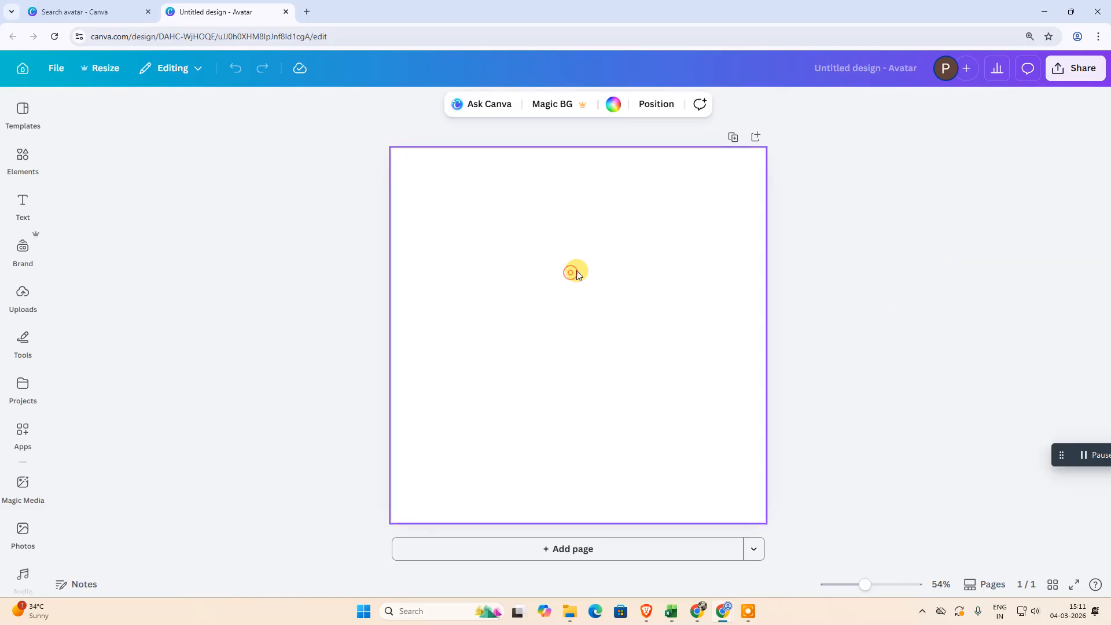
Step: Review the custom size options for resizing the design, and close them without resizing
click(99, 67)
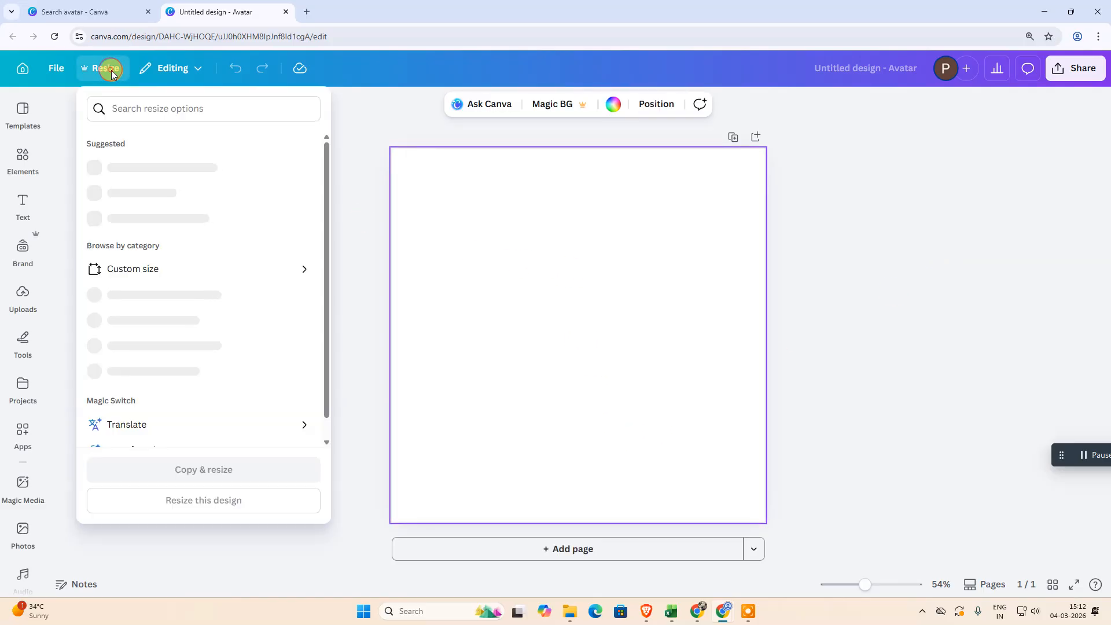
click(140, 279)
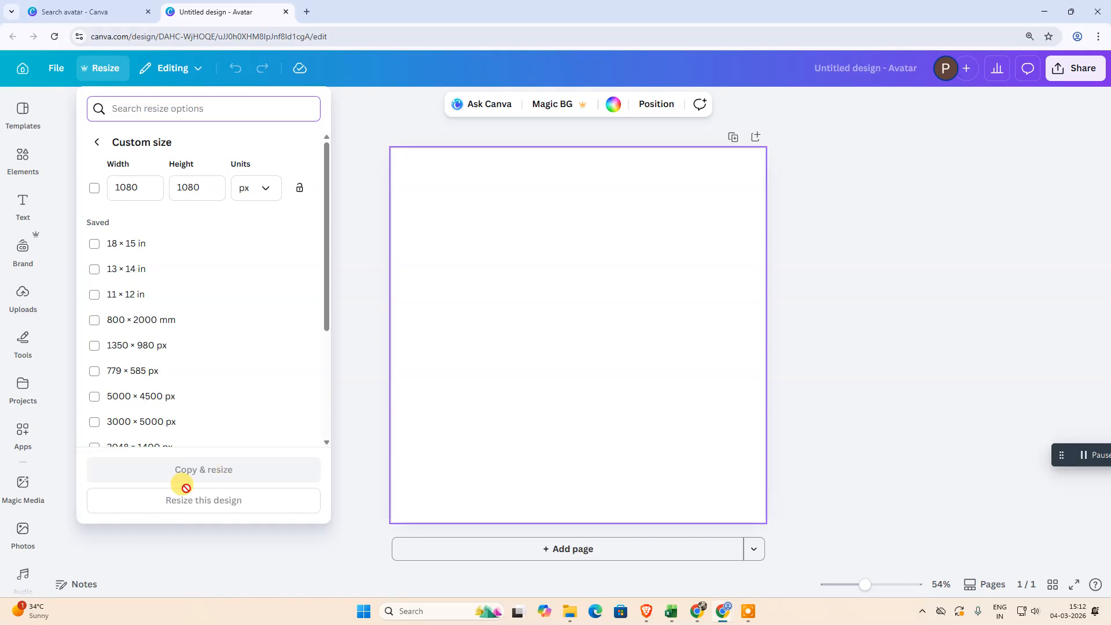
click(886, 225)
click(523, 237)
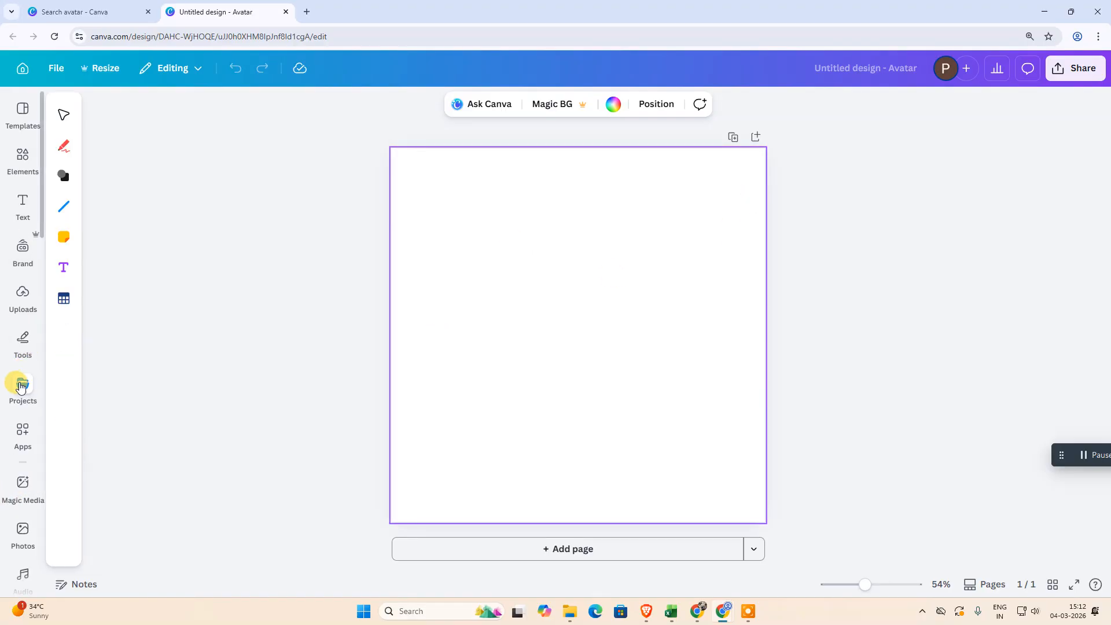
Step: Open the Magic Media app for generating images
click(21, 434)
scroll(141, 206, down, 10)
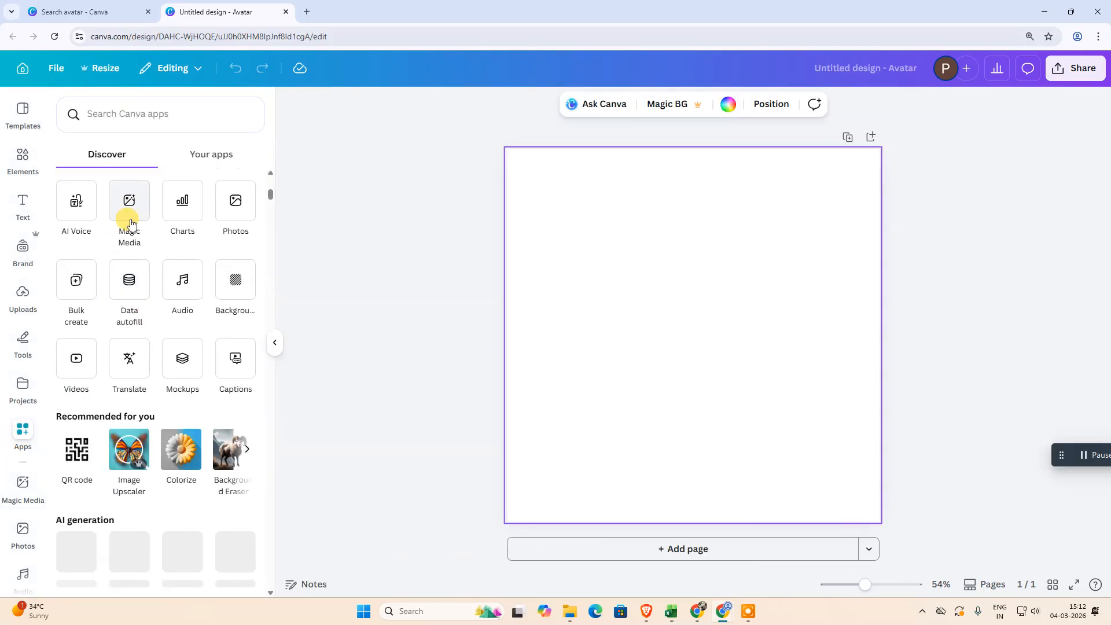
click(129, 203)
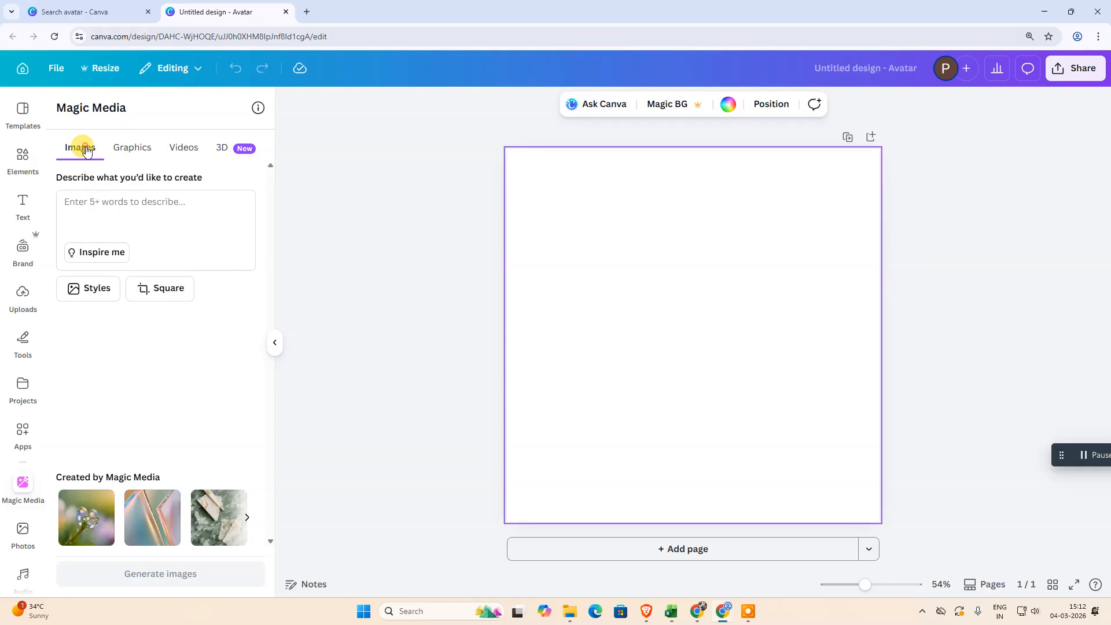
Step: Begin the image prompt by describing a cartoon style male avatar with blue eyes, "log hair" and a short beard
click(81, 209)
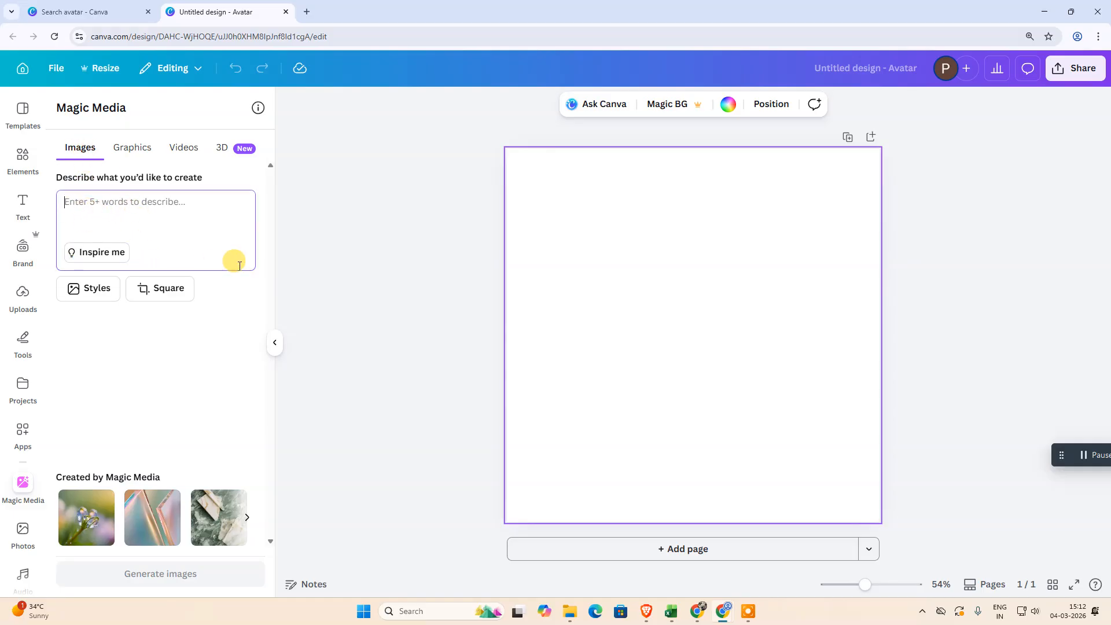
text(gnerate cartoon style avat)
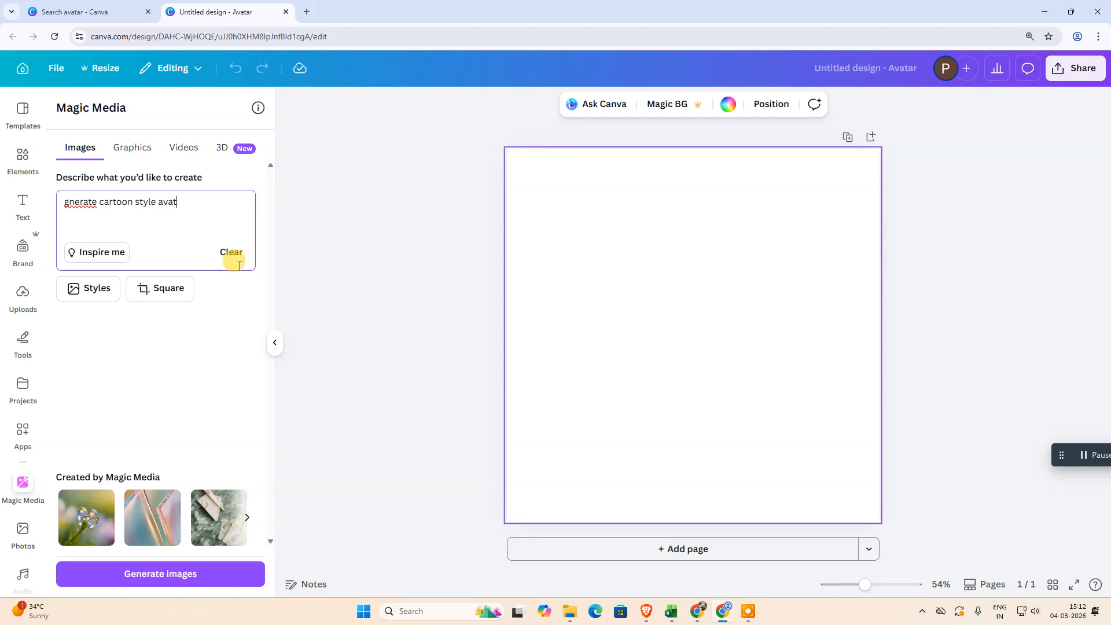
text(ar .. blue y)
text(es.. log)
key(BackSpace)
key(BackSpace)
key(BackSpace)
key(BackSpace)
key(BackSpace)
key(BackSpace)
key(BackSpace)
text(eyes. log hair... short beard... male... whi)
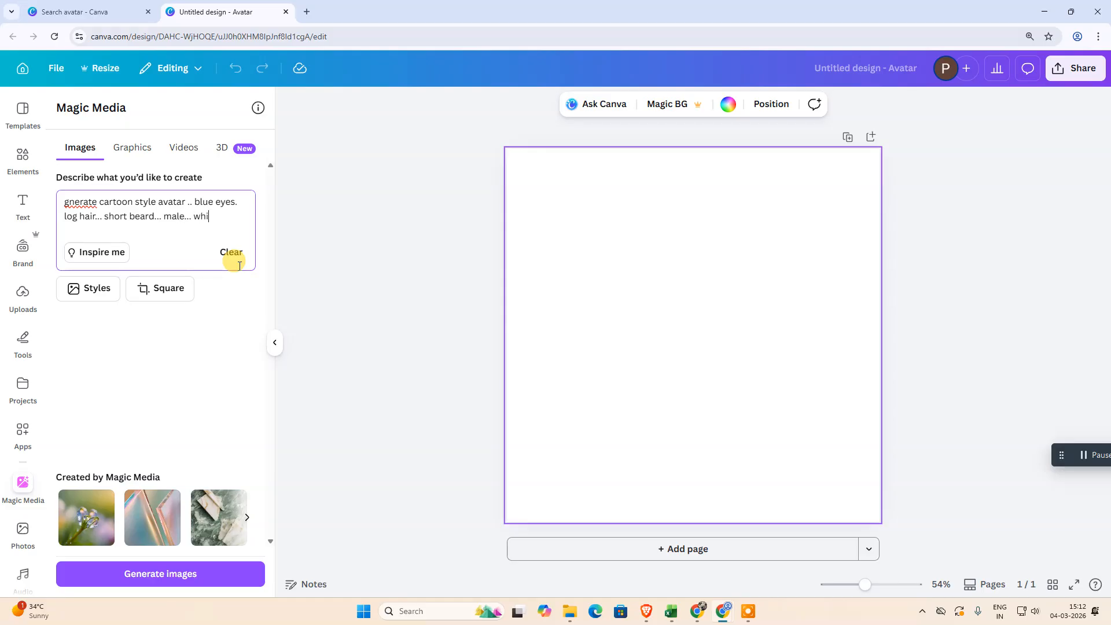
Step: Extend the prompt with a white shirt, a TV showroom background and a simple, not very dramatic front side view
text(..backgrou tv showroom.... and front)
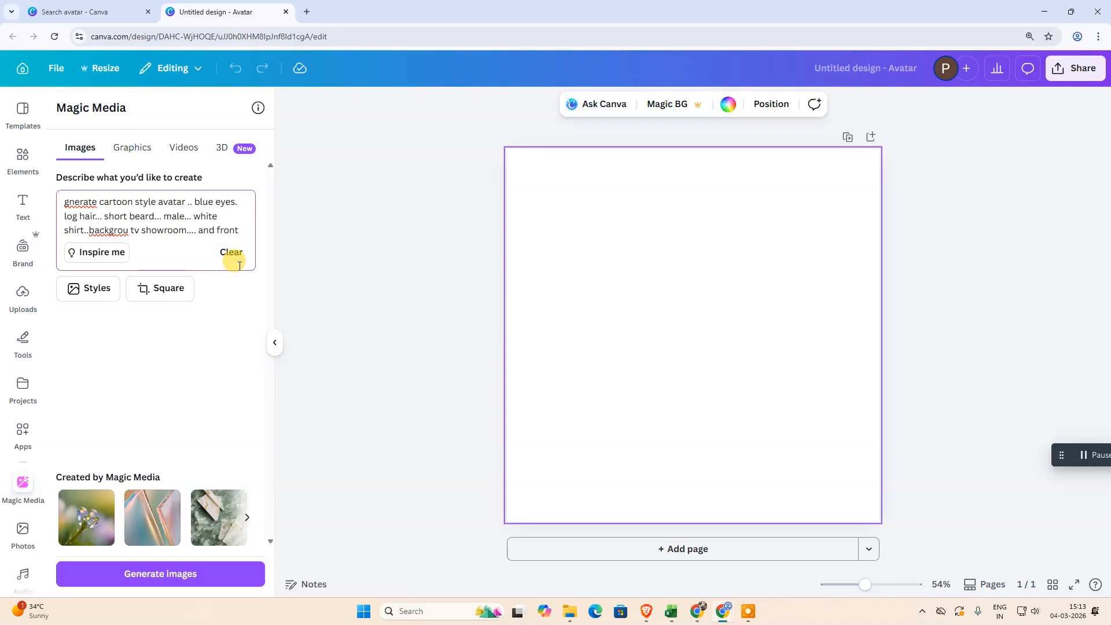
text(ide... simple front side view.... do not want)
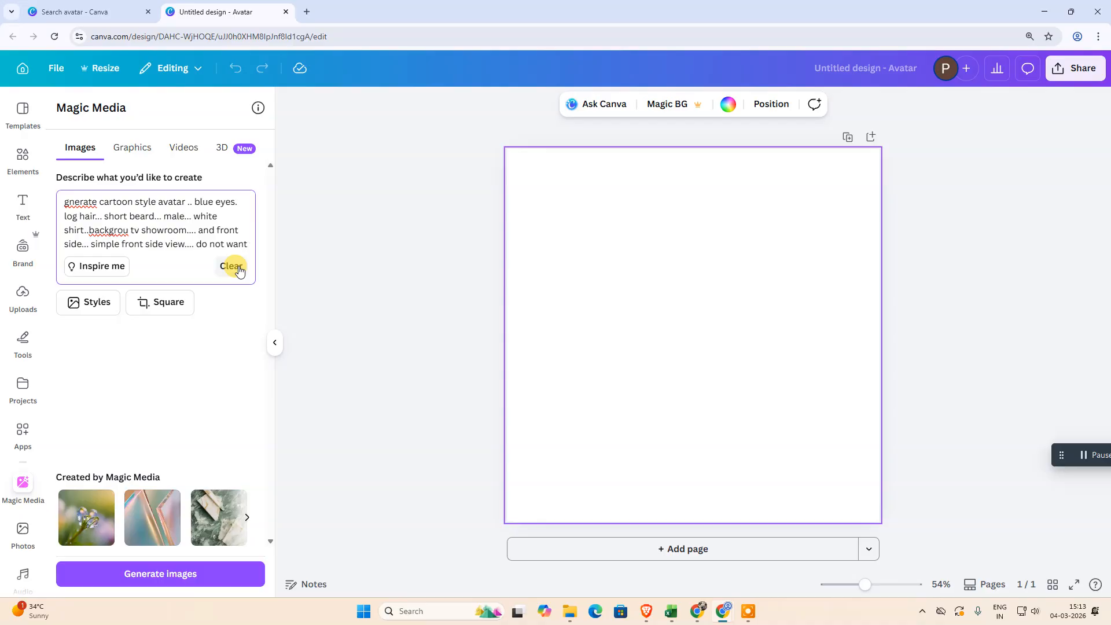
text(very dramatic.. like simple)
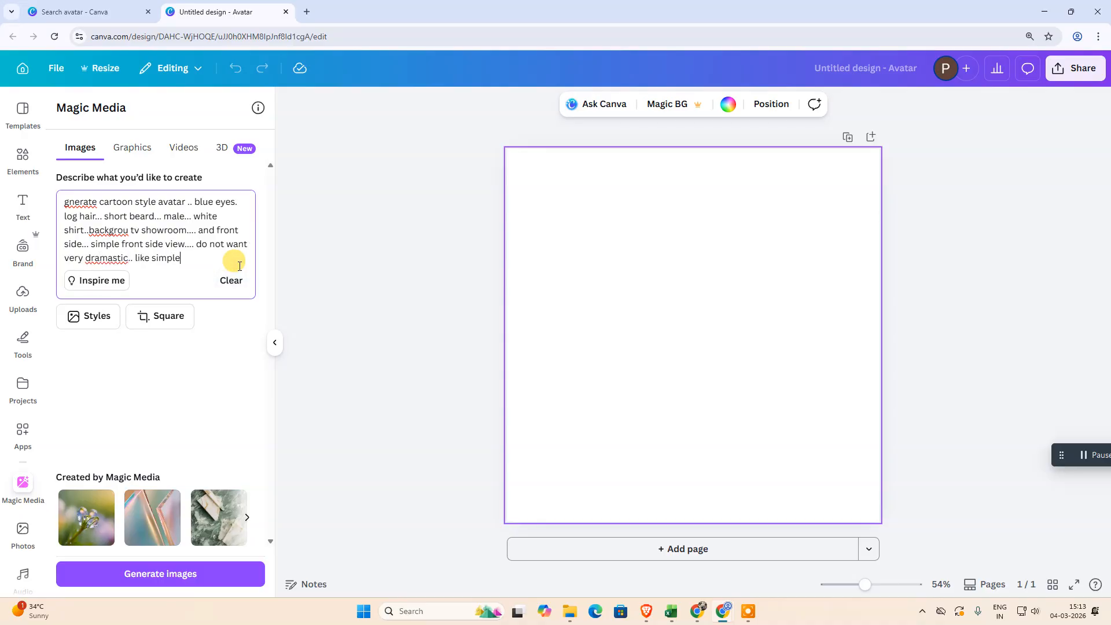
Step: Copy the whole prompt text, generate images from it, and add "..." to the end of the prompt
right_click(157, 230)
click(119, 217)
key(ctrl+a)
right_click(113, 231)
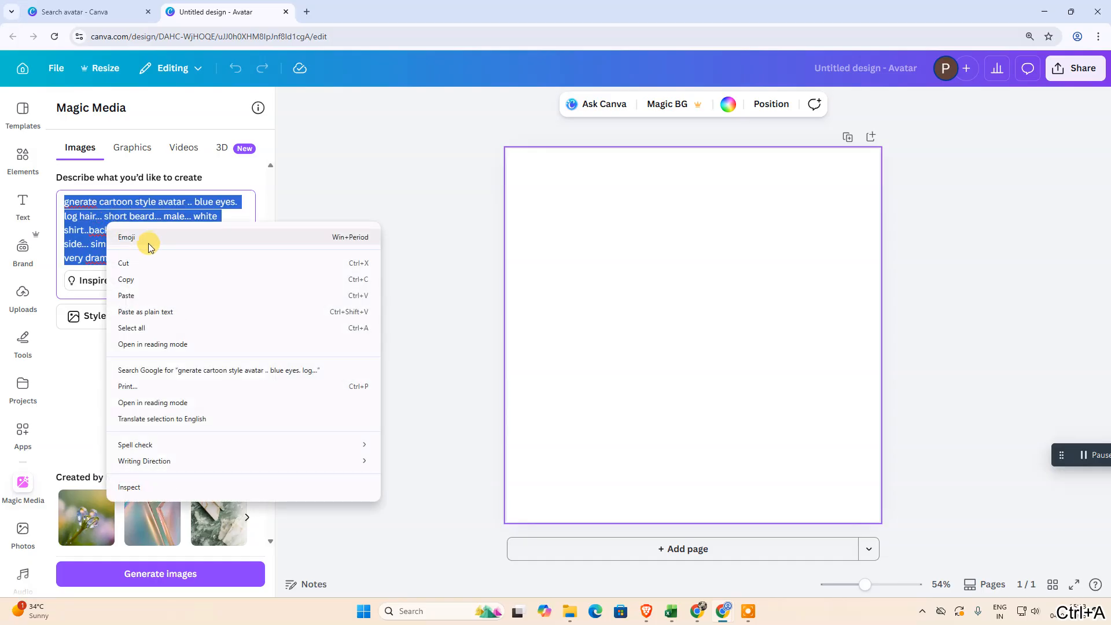
click(126, 280)
click(154, 571)
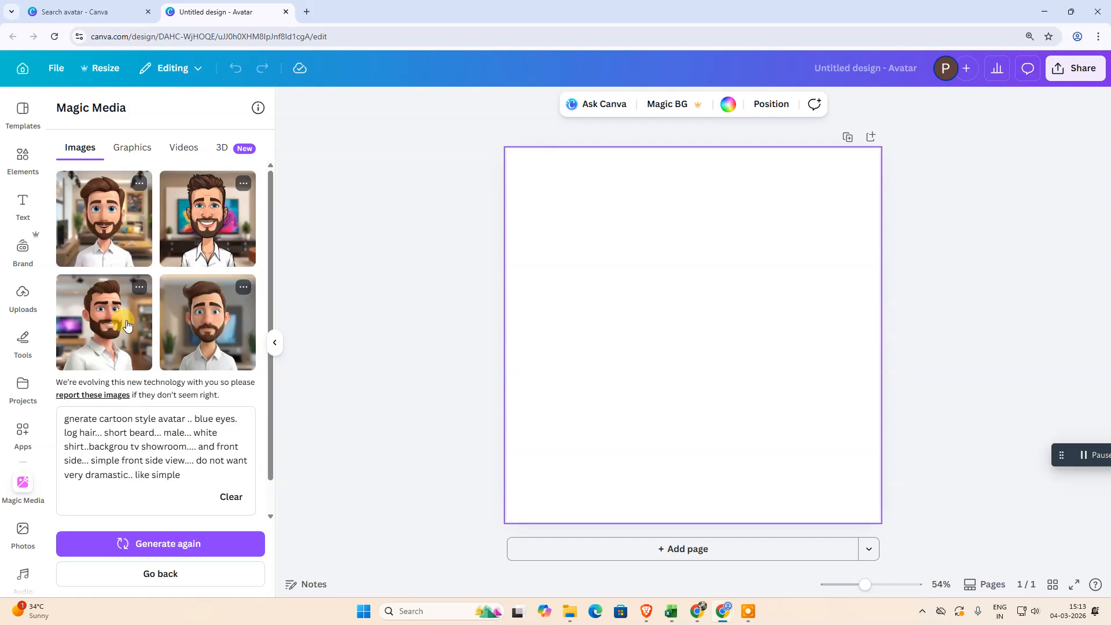
click(192, 495)
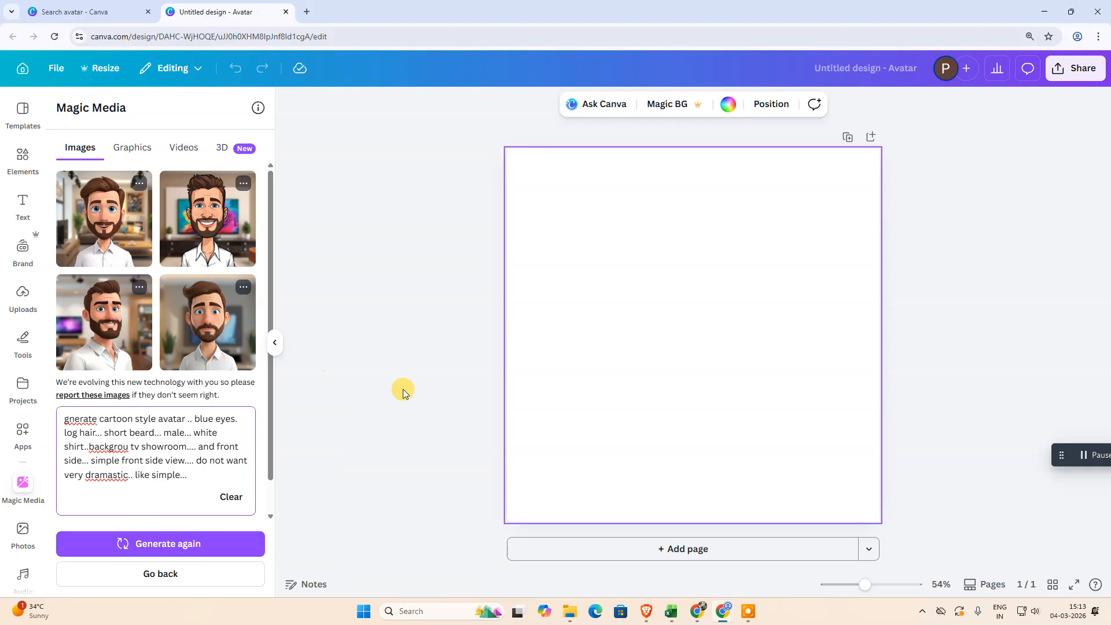
Step: Add the generated avatar in front of the colourful TV to the page and enlarge it to fill the page
click(221, 220)
drag(221, 220, 618, 273)
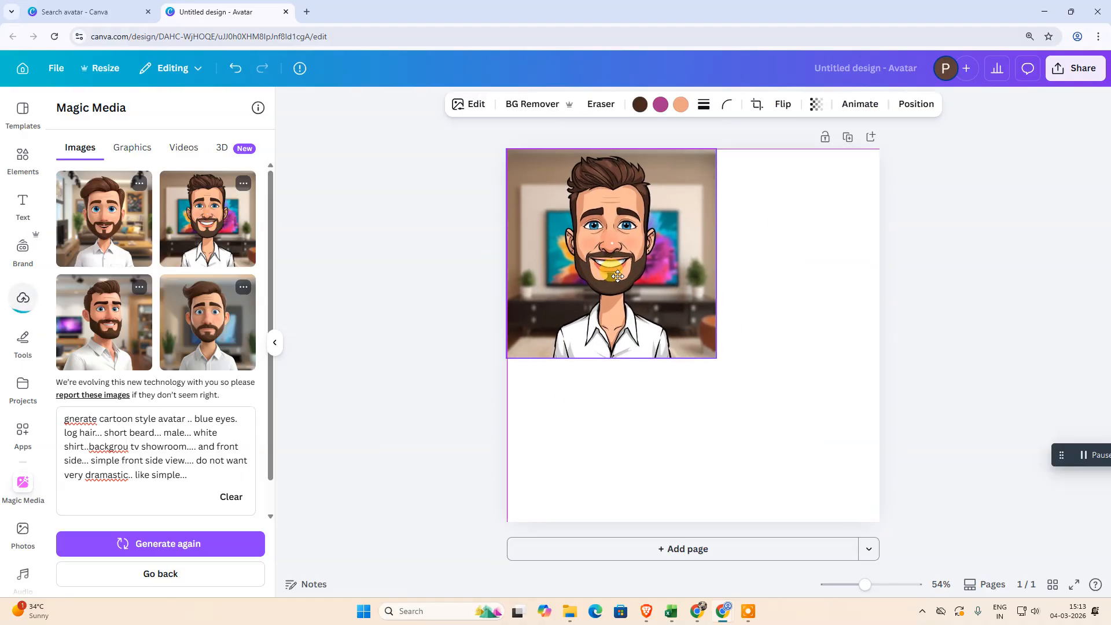
drag(716, 365, 891, 508)
click(962, 382)
click(688, 296)
Step: Add a thin solid border around the avatar image
click(704, 104)
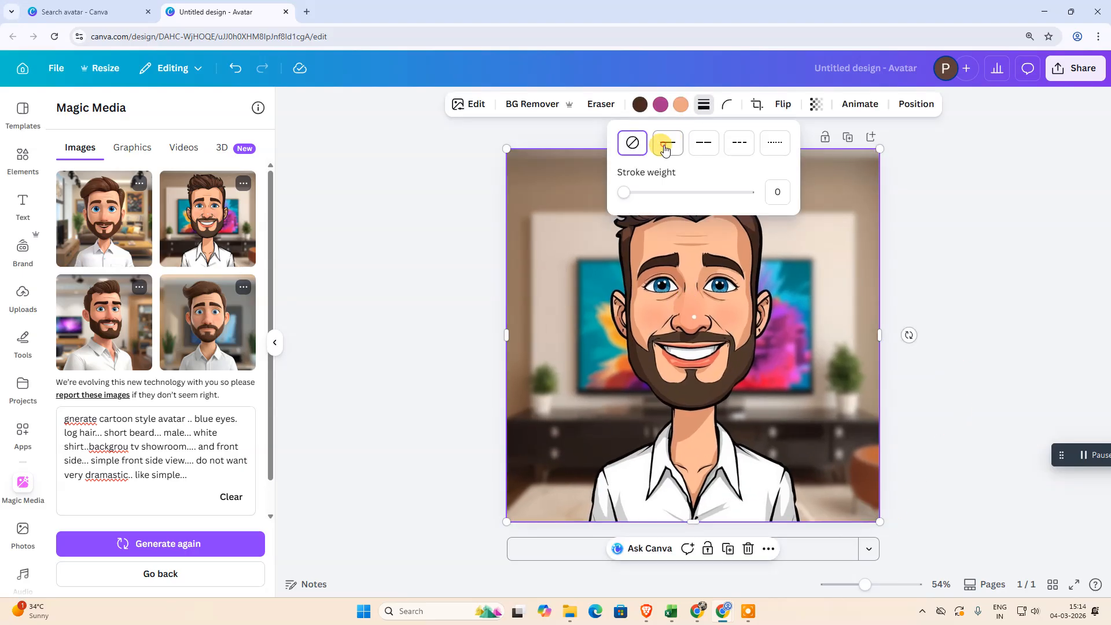
click(668, 142)
drag(630, 191, 635, 199)
click(427, 259)
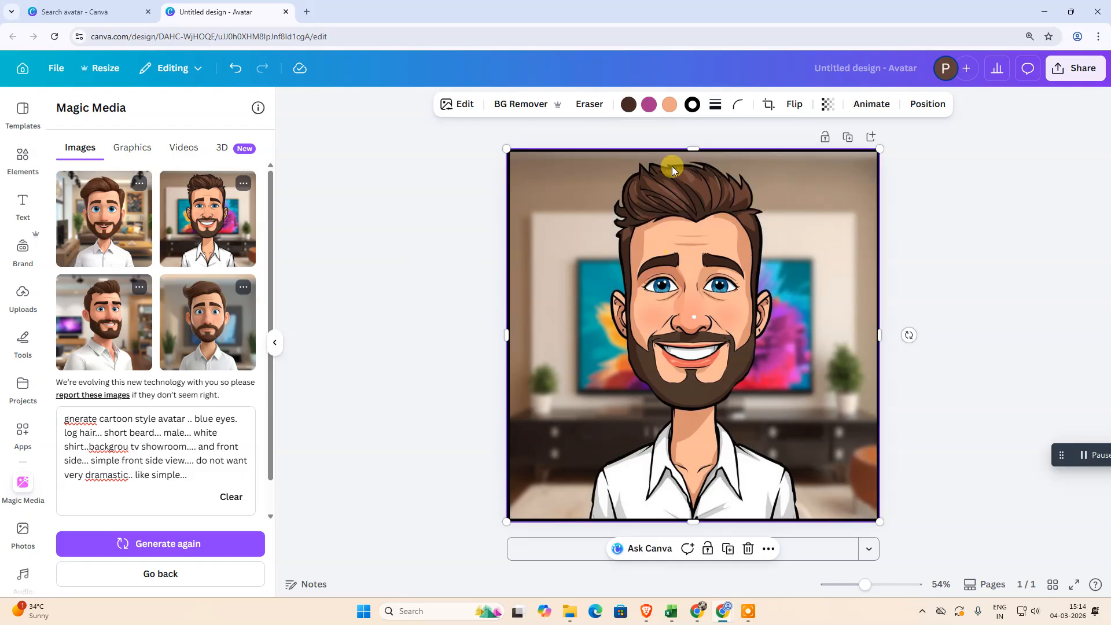
Step: Try pink and purple shades for the avatar image's border, and settle on dark blue
click(692, 104)
click(127, 428)
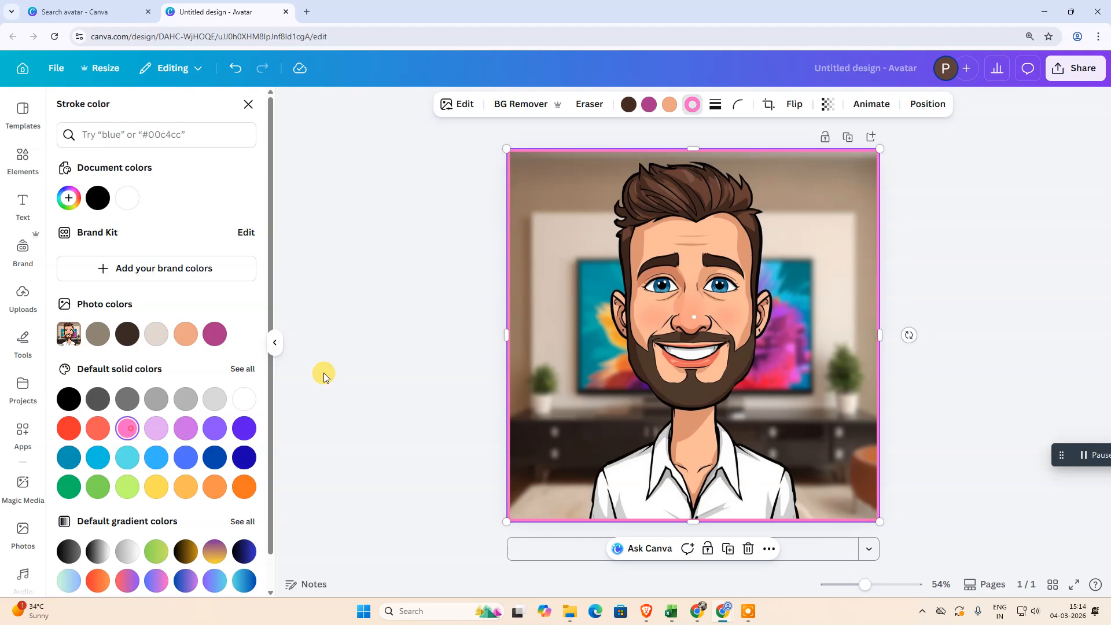
click(215, 428)
click(244, 429)
click(215, 457)
click(1065, 285)
click(1002, 305)
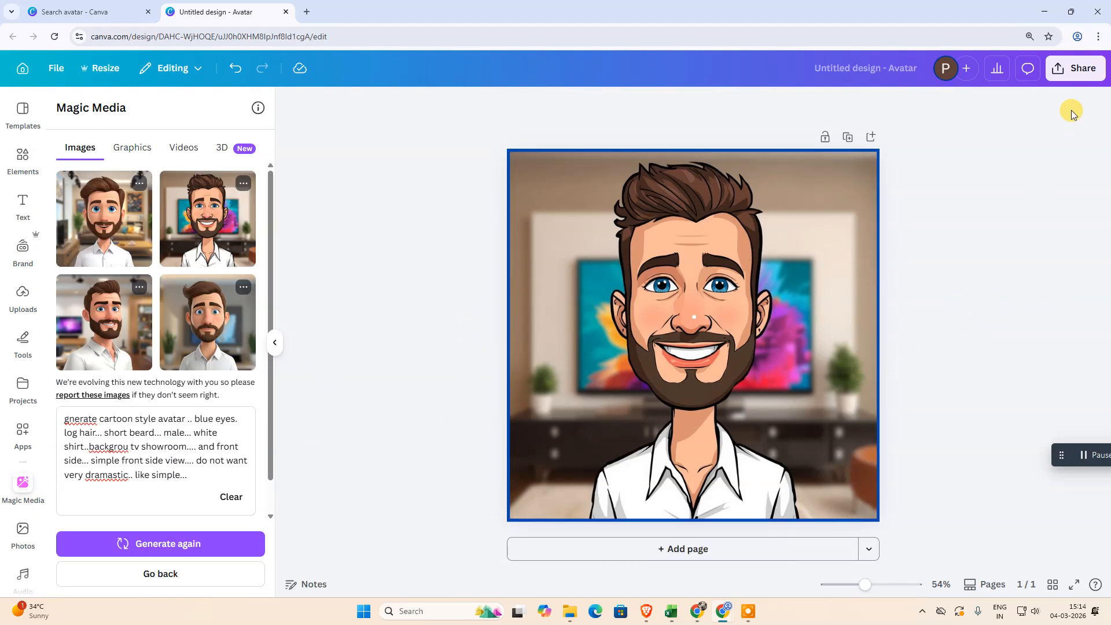
Step: Rename the design as "avatar" and download it as a PNG file
click(846, 72)
text(avatar)
click(1067, 68)
click(903, 344)
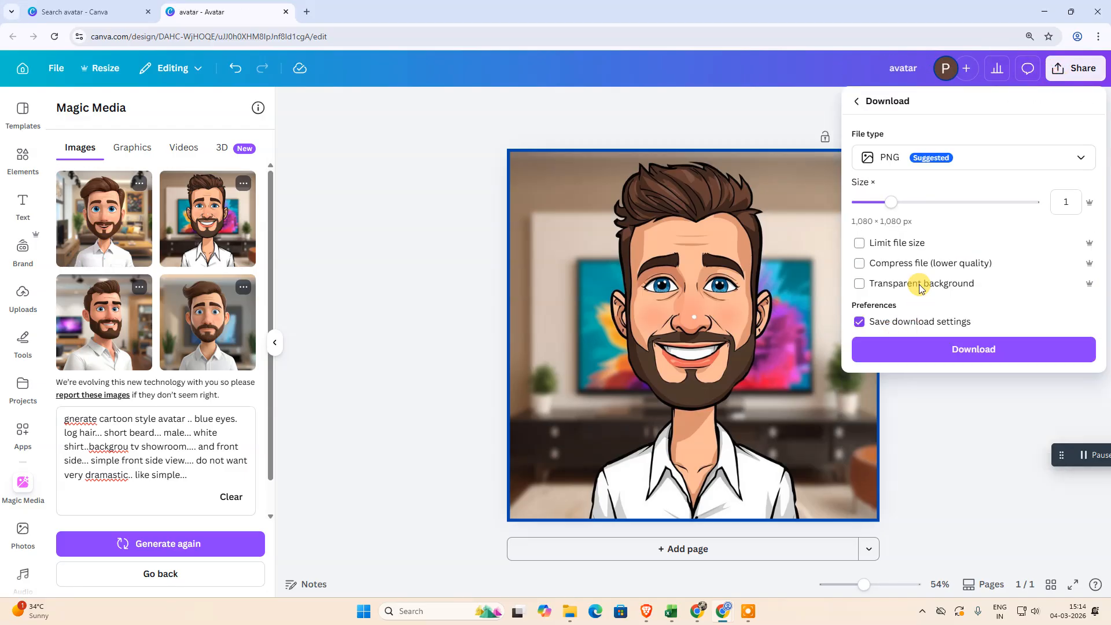
drag(892, 208, 924, 202)
click(970, 350)
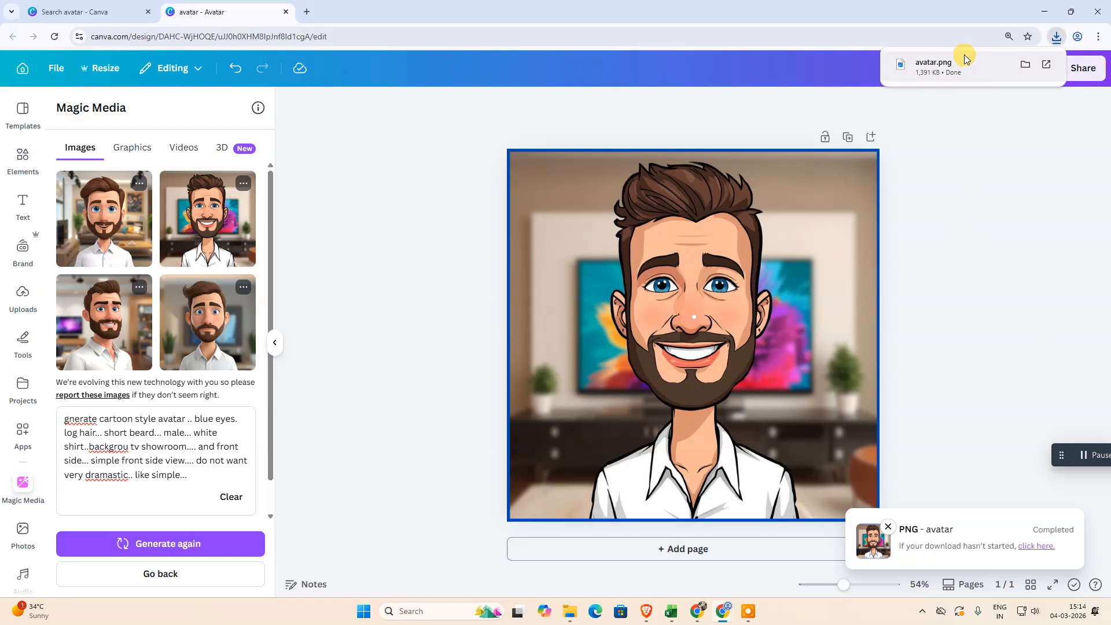
Step: Search the Canva apps for "ai avatar" and open D-ID AI Avatars
click(23, 429)
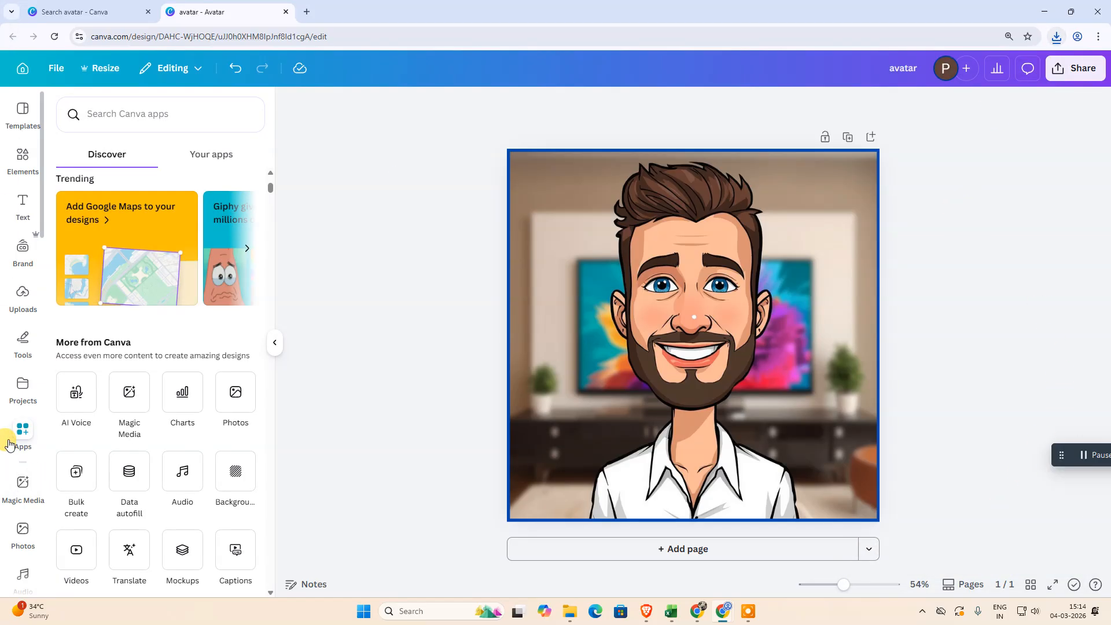
click(136, 117)
text(ai)
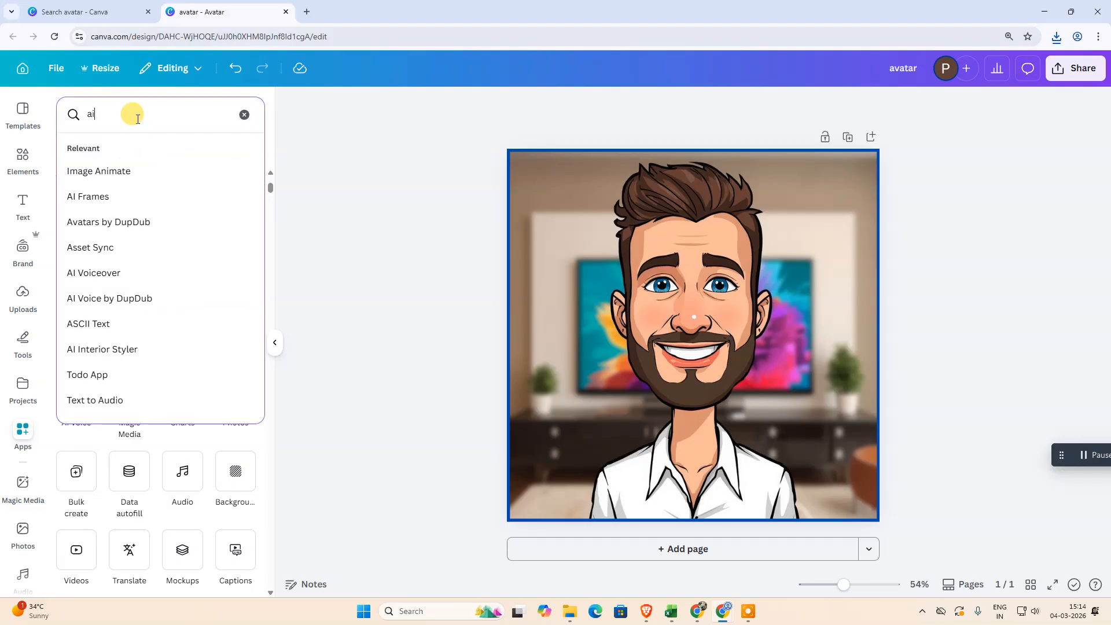
text( avatar)
key(Return)
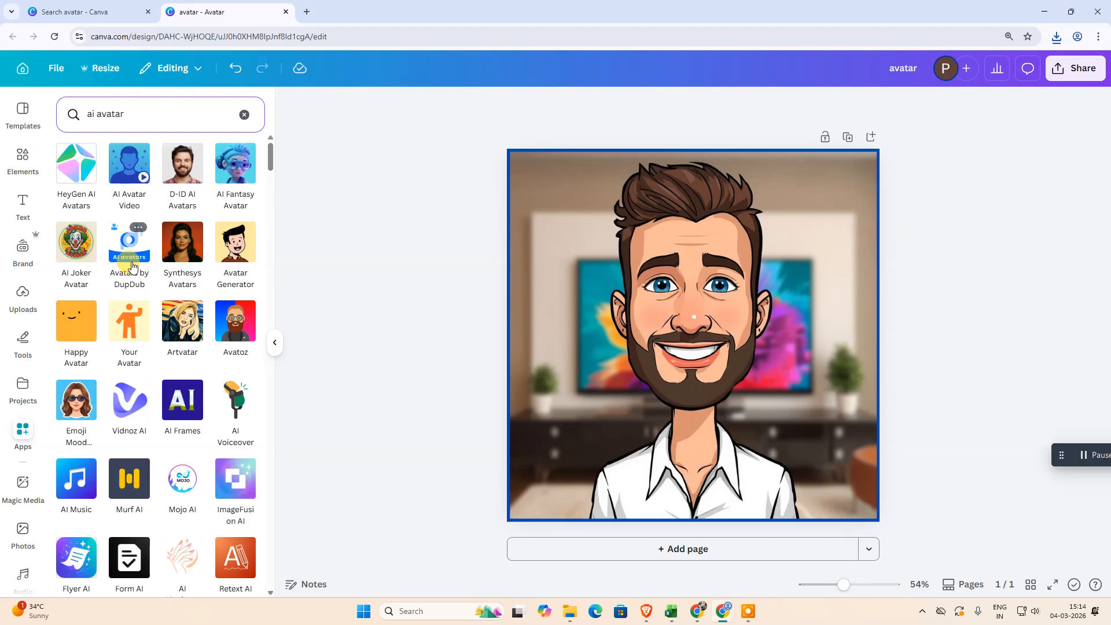
click(178, 200)
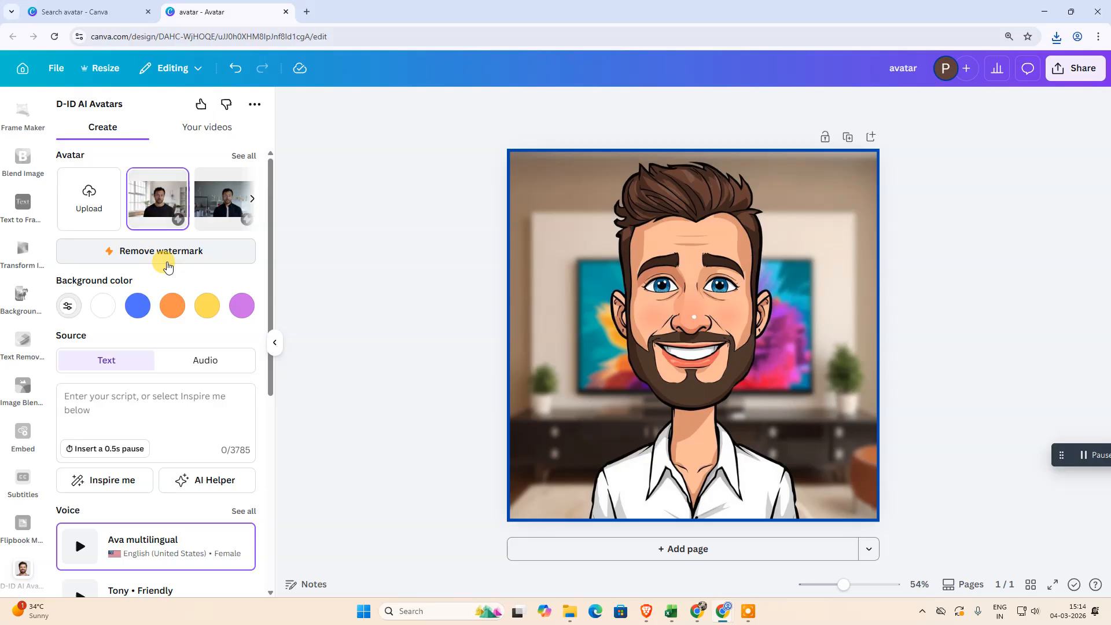
Step: Upload the downloaded avatar PNG from the Downloads folder as a custom avatar in D-ID AI Avatars
scroll(167, 266, down, 6)
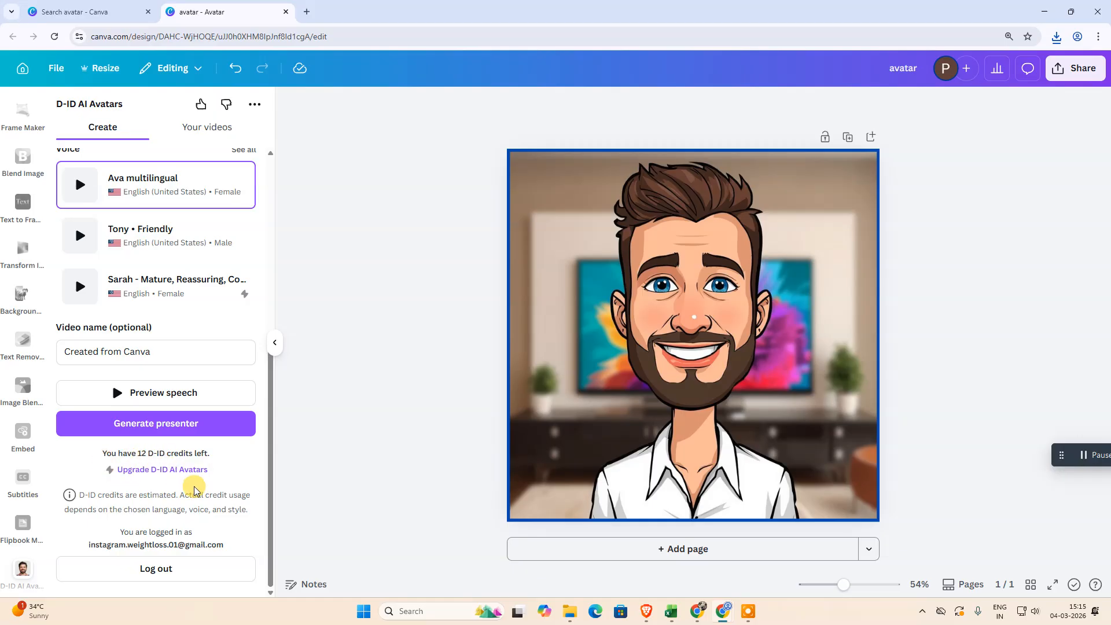
scroll(174, 498, up, 5)
scroll(173, 502, up, 1)
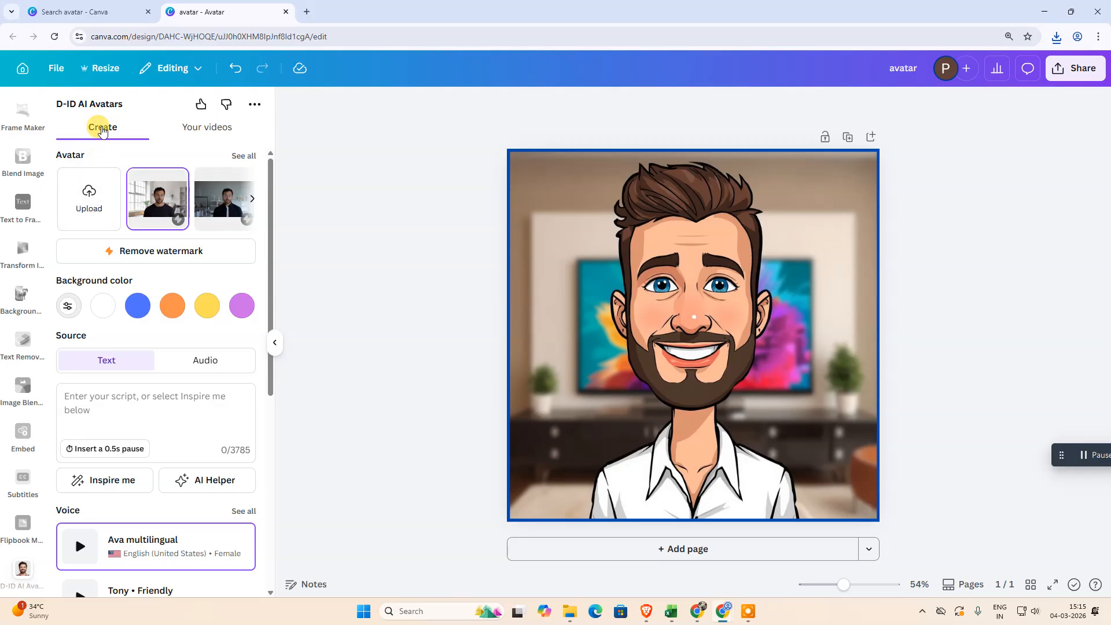
click(95, 200)
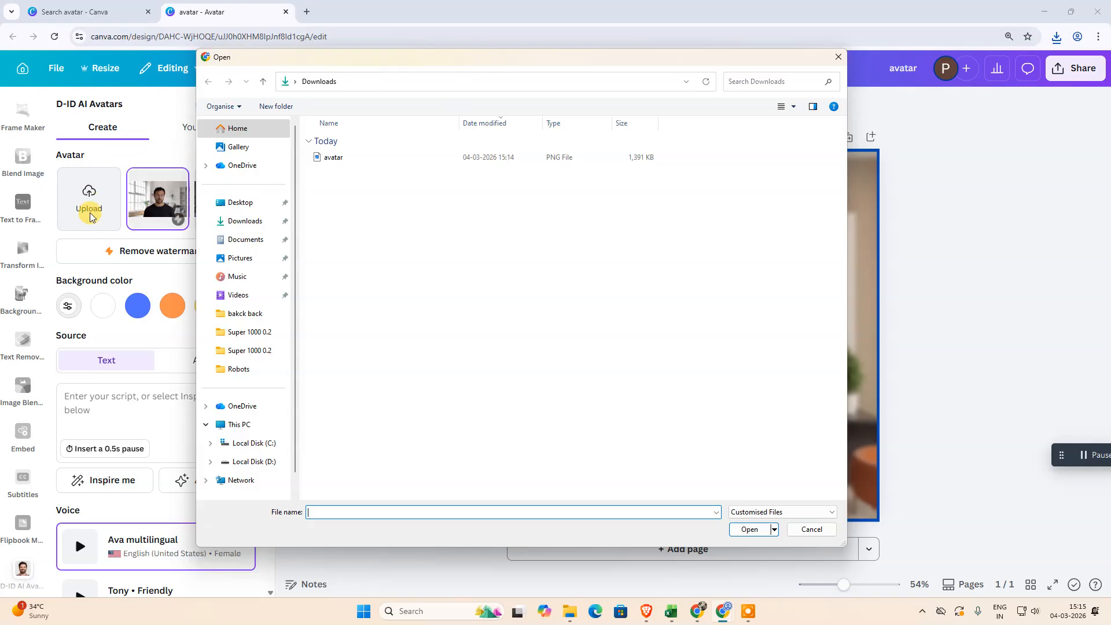
click(838, 56)
click(92, 206)
click(334, 158)
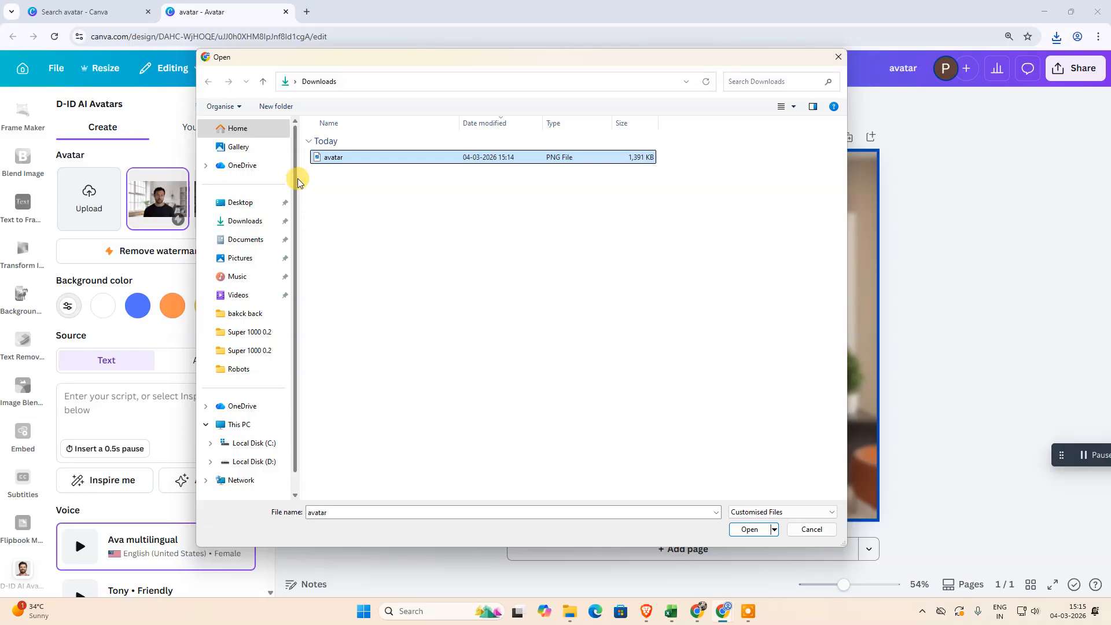
click(359, 285)
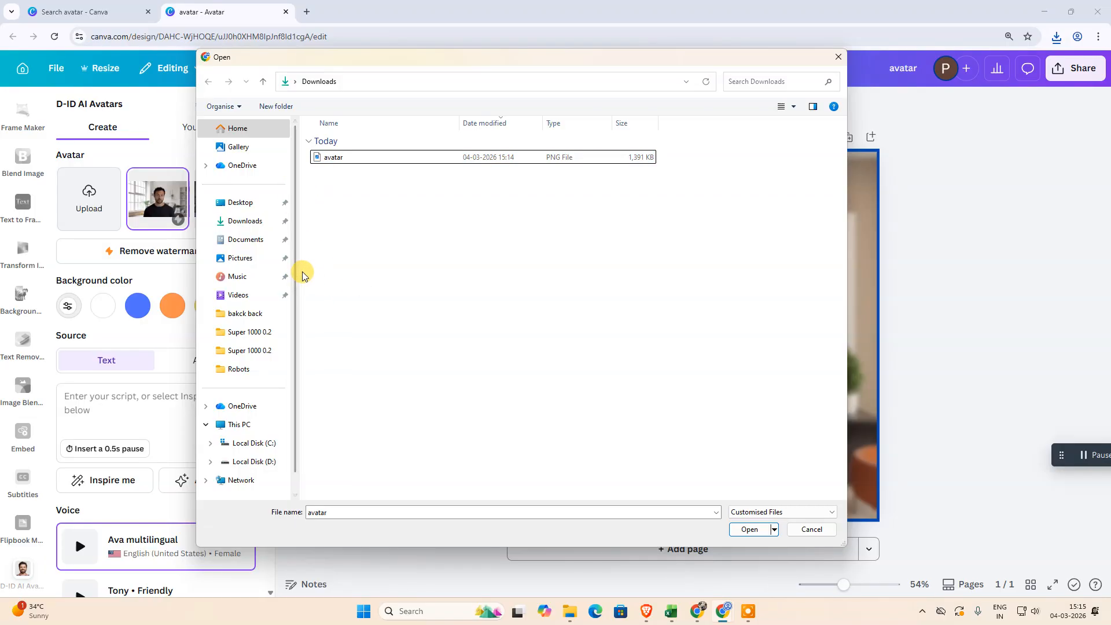
drag(292, 265, 240, 269)
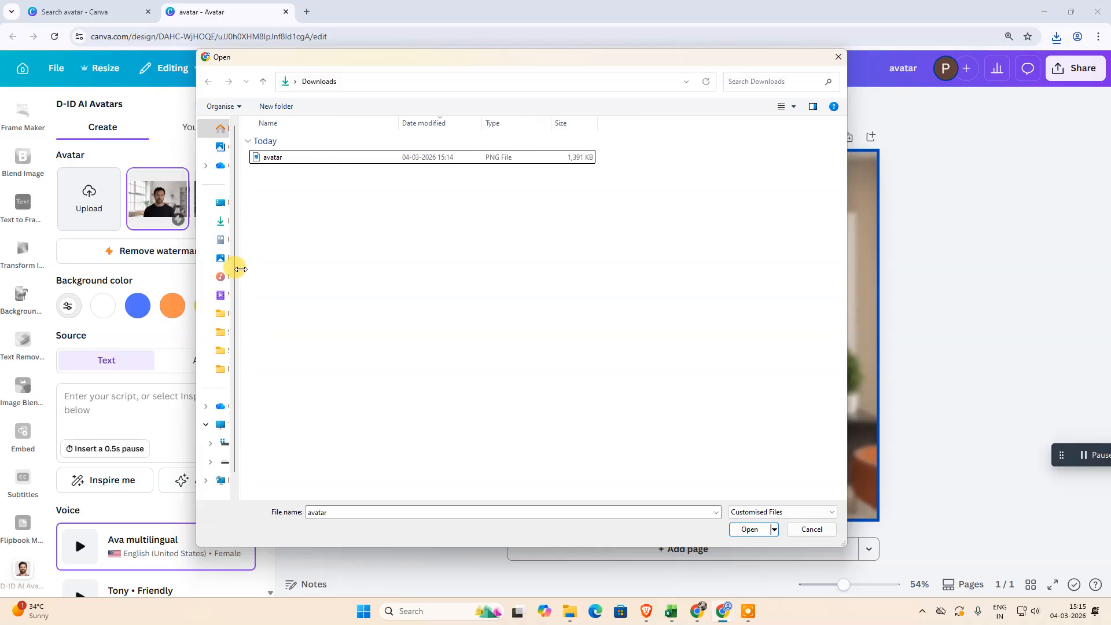
click(284, 157)
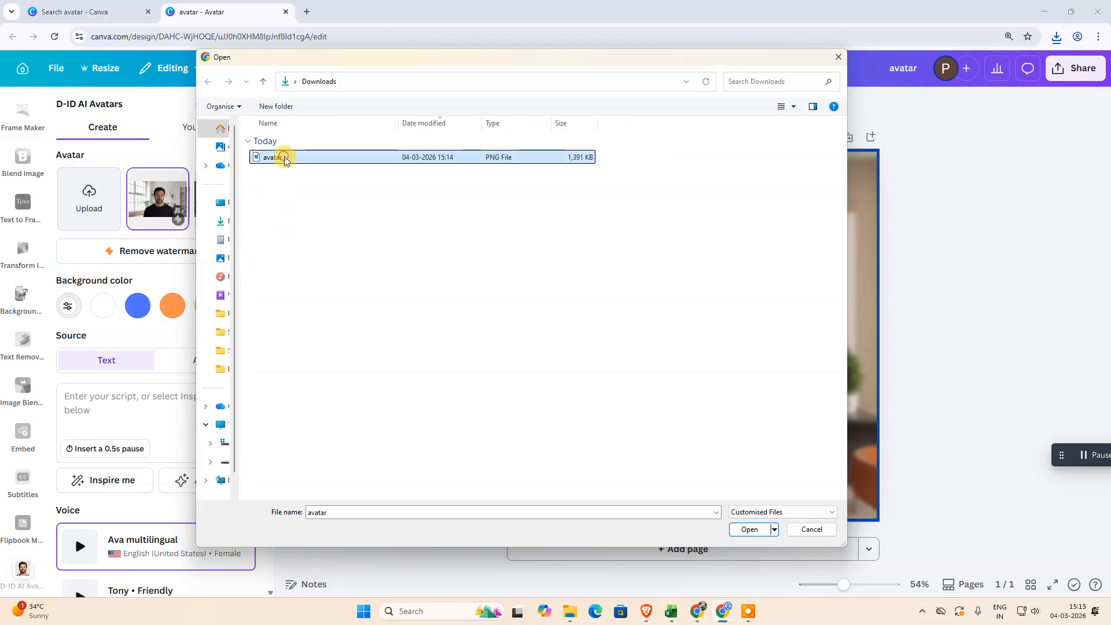
click(749, 529)
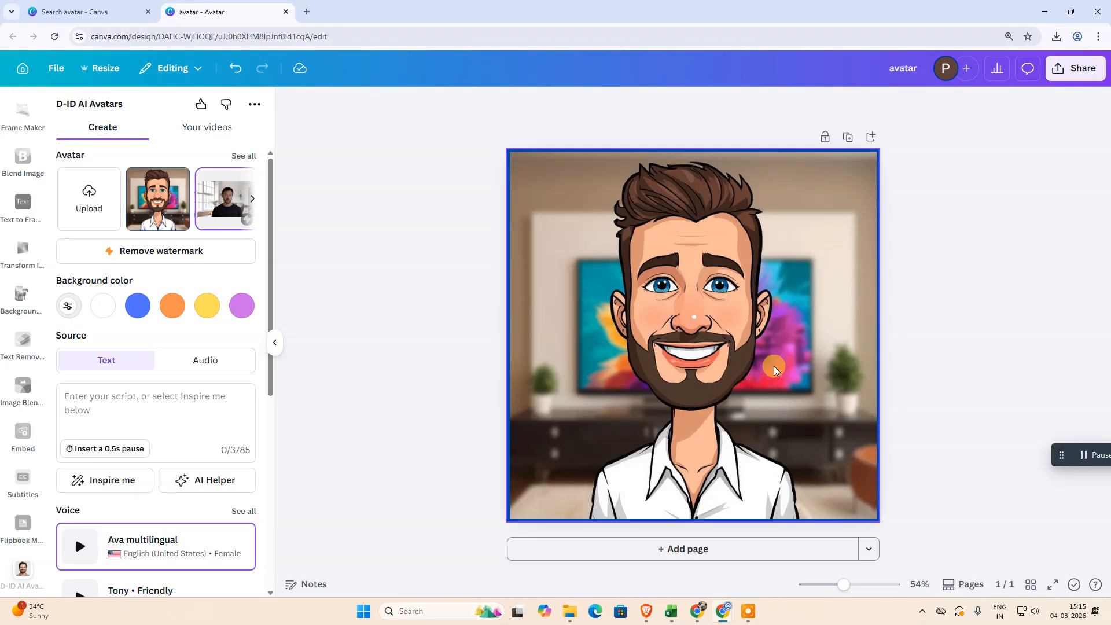
Step: Choose the orange background colour and select the uploaded cartoon man as the presenter's avatar
click(676, 327)
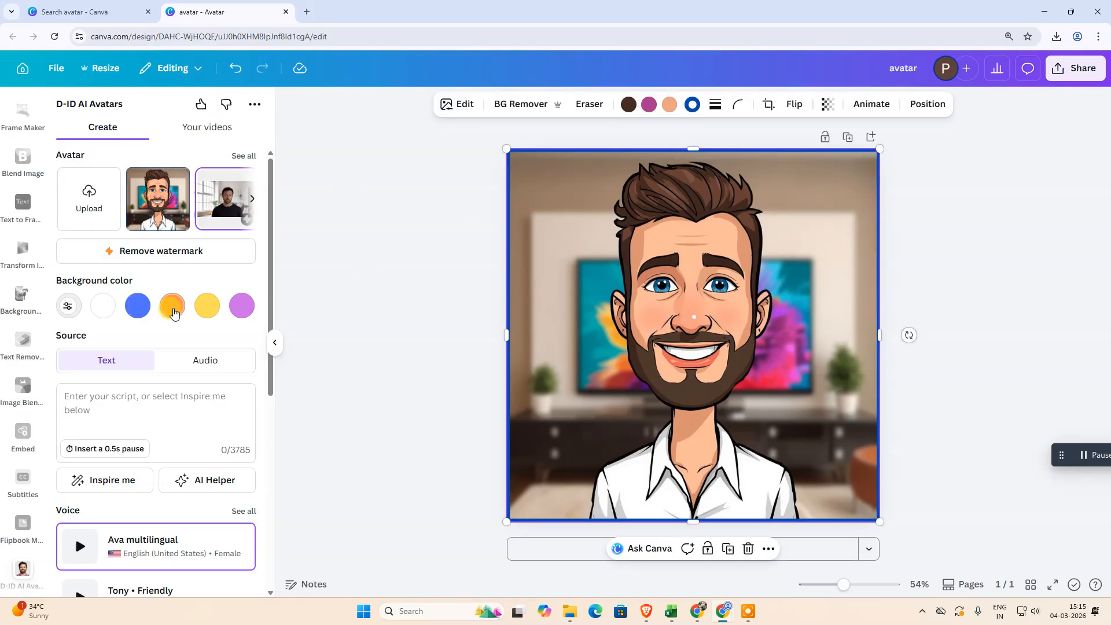
scroll(174, 313, down, 1)
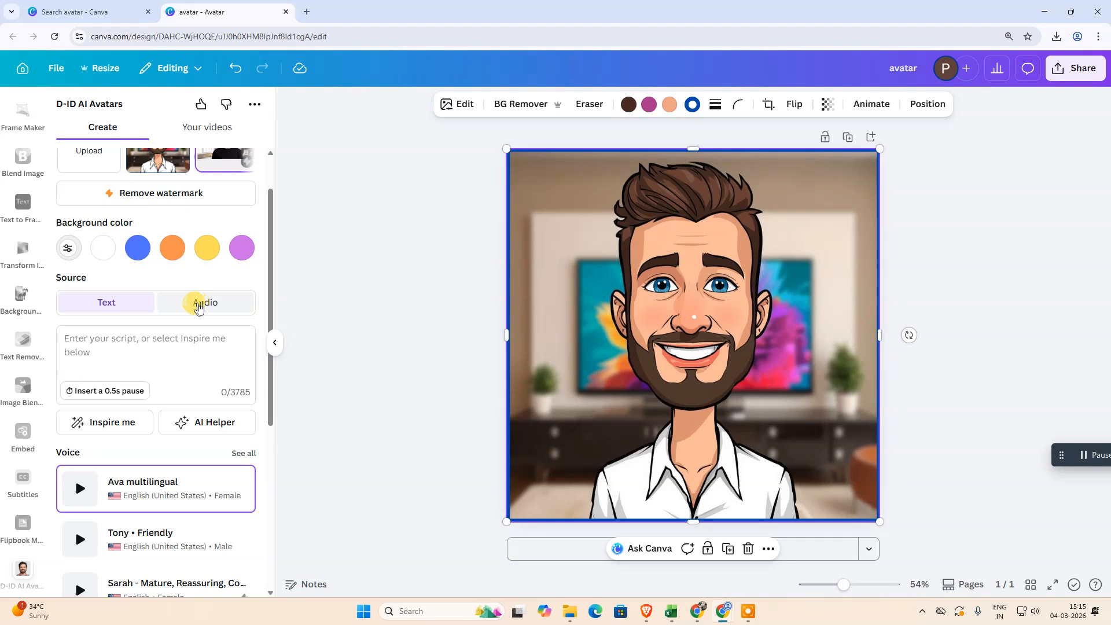
click(198, 307)
scroll(104, 322, up, 1)
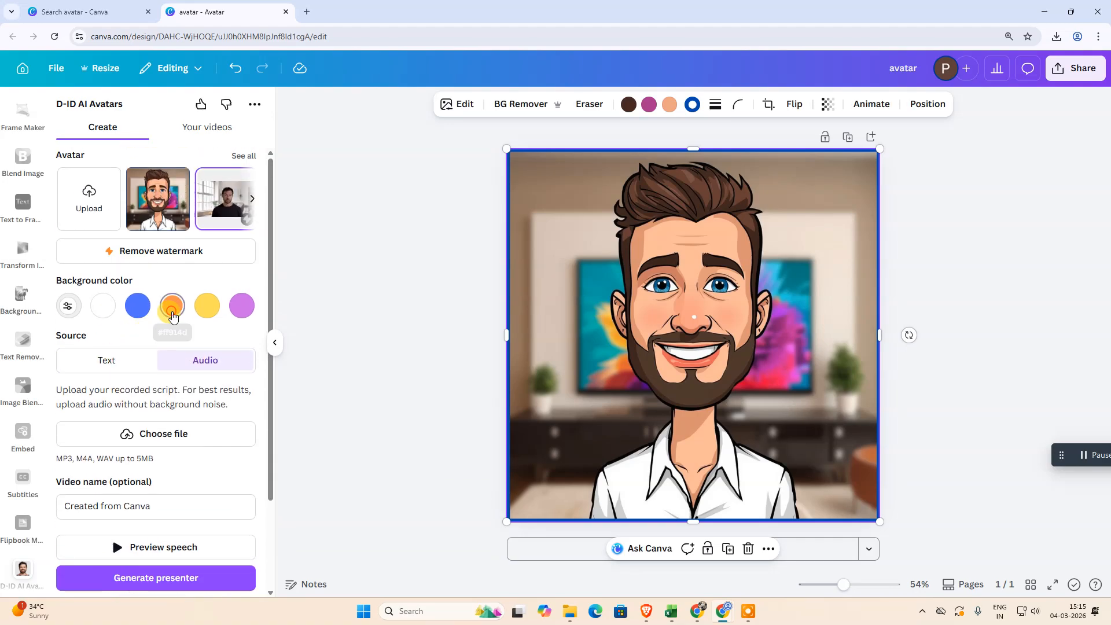
click(172, 315)
click(153, 200)
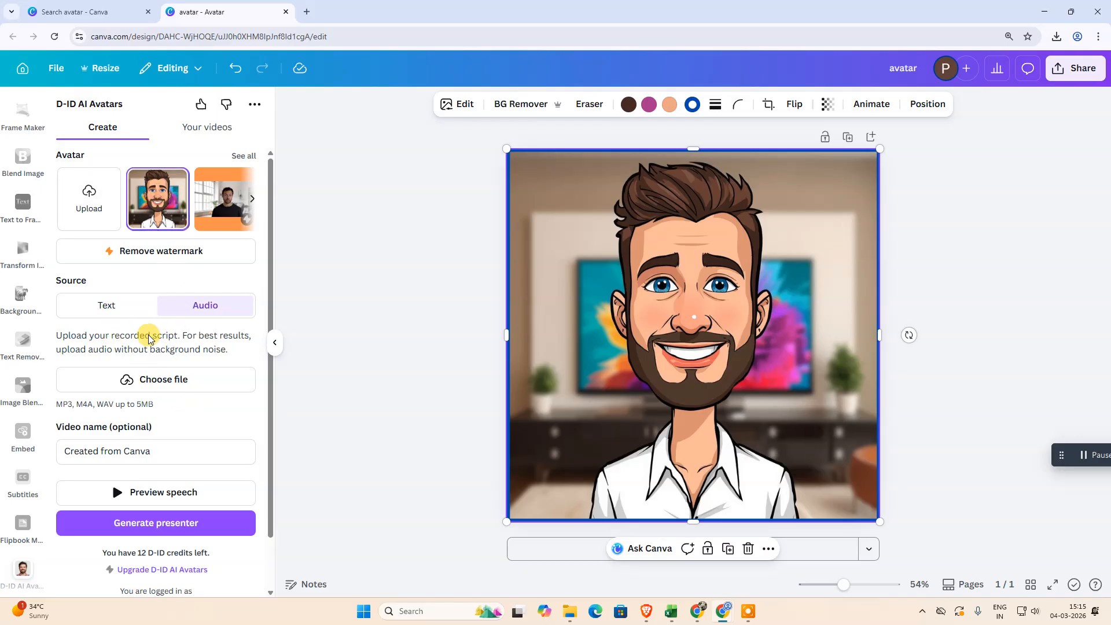
Step: Compare the text and audio source options for the presenter's speech, and settle on text
click(103, 304)
click(99, 349)
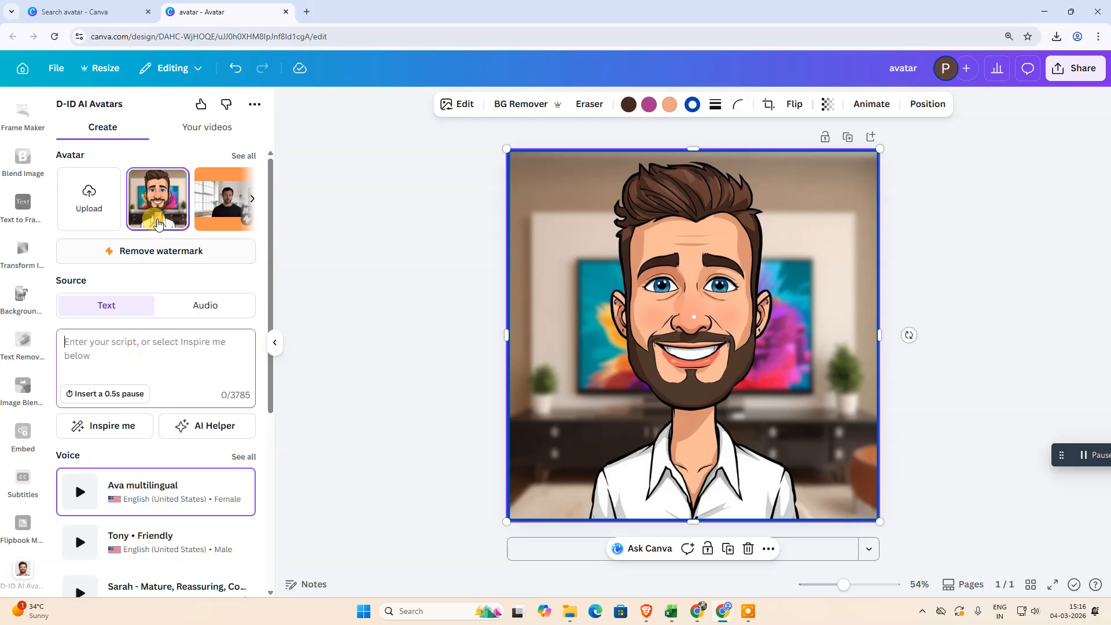
click(199, 307)
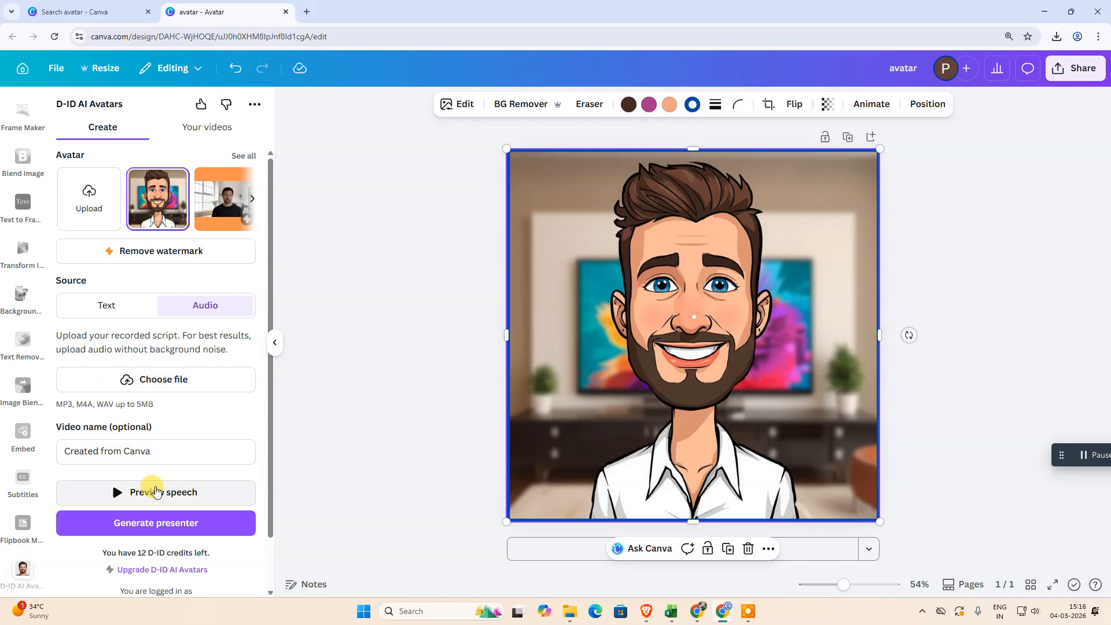
click(113, 306)
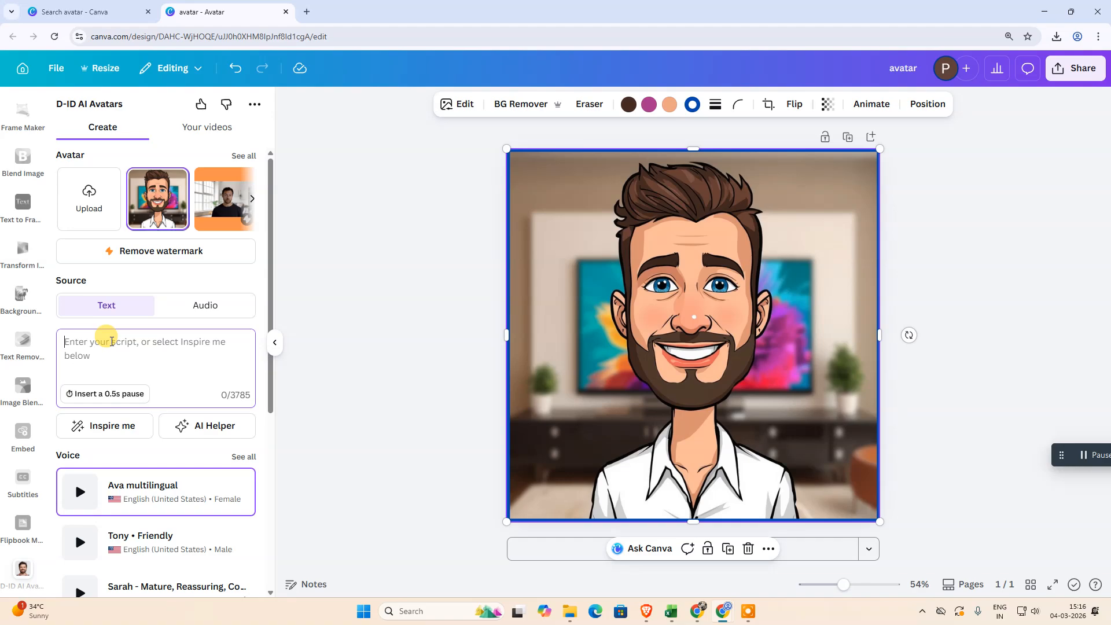
Step: Enter the script "hello guys welcome to my channel... today i am going to show you how to crate ai talking avatar by using canva...." and copy it
text(hello guy)
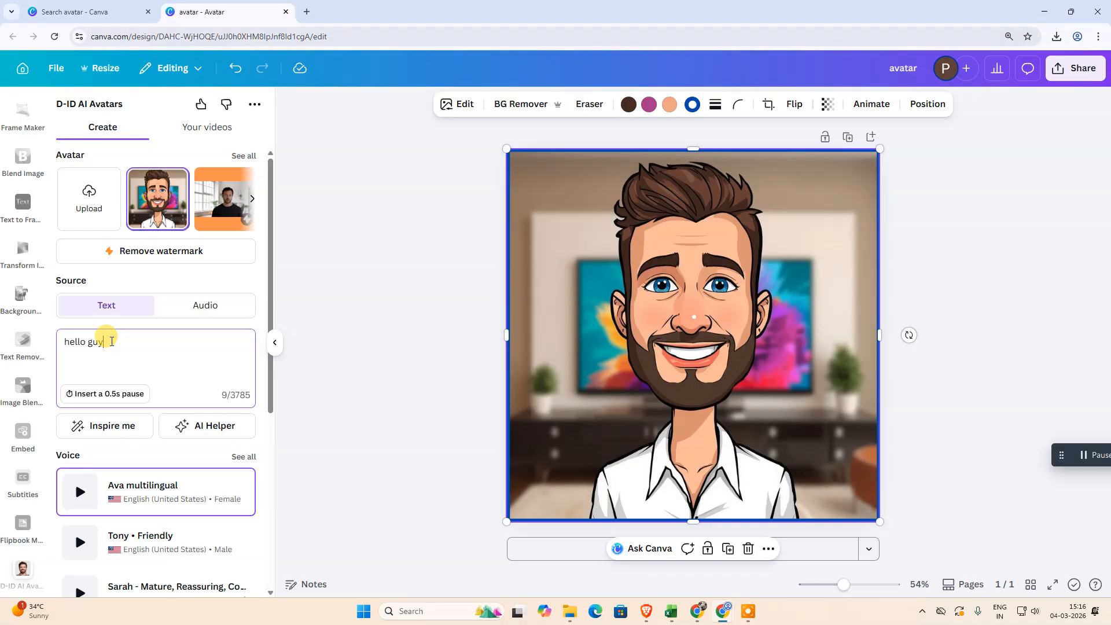
text(o my channel...)
key(Return)
text(today i)
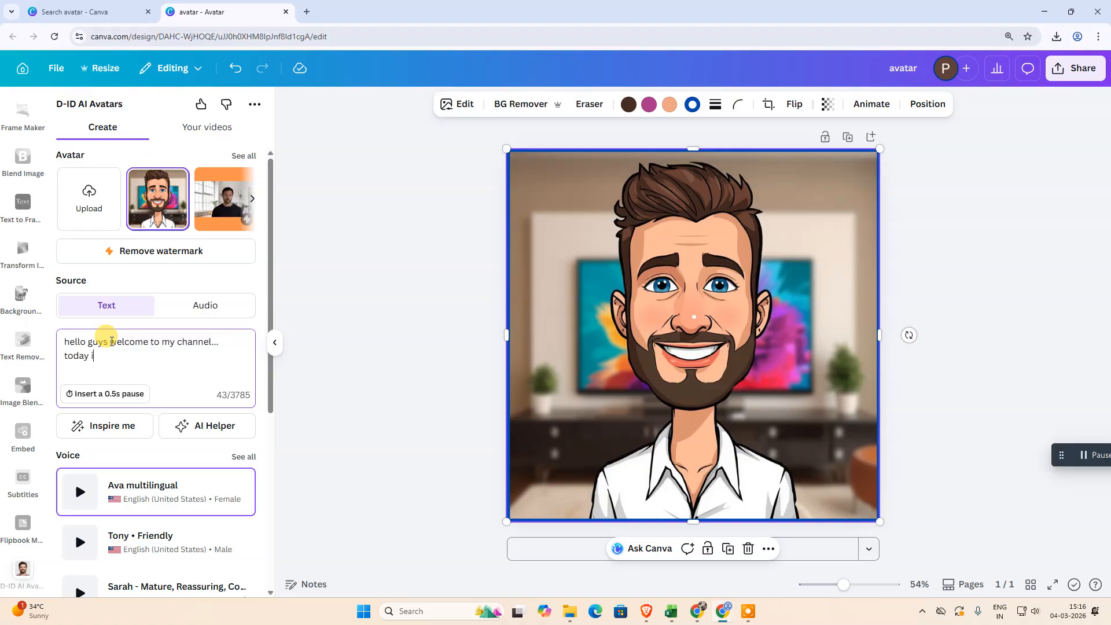
text( am going to show you how to crate )
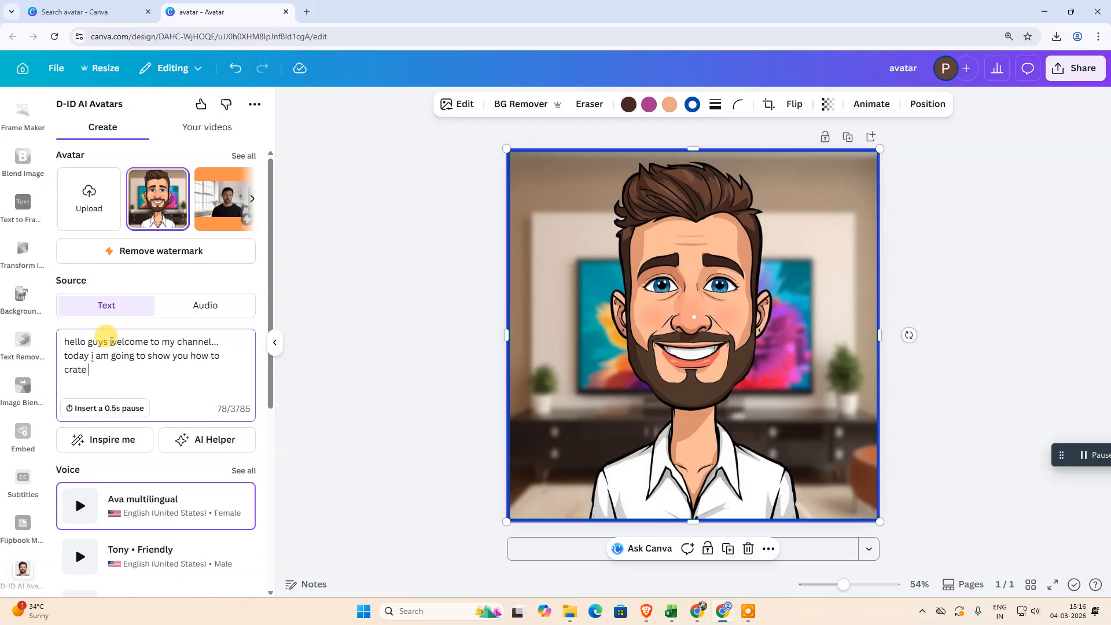
text(ai talking avatar by using canva....)
key(ctrl+a)
key(ctrl+c)
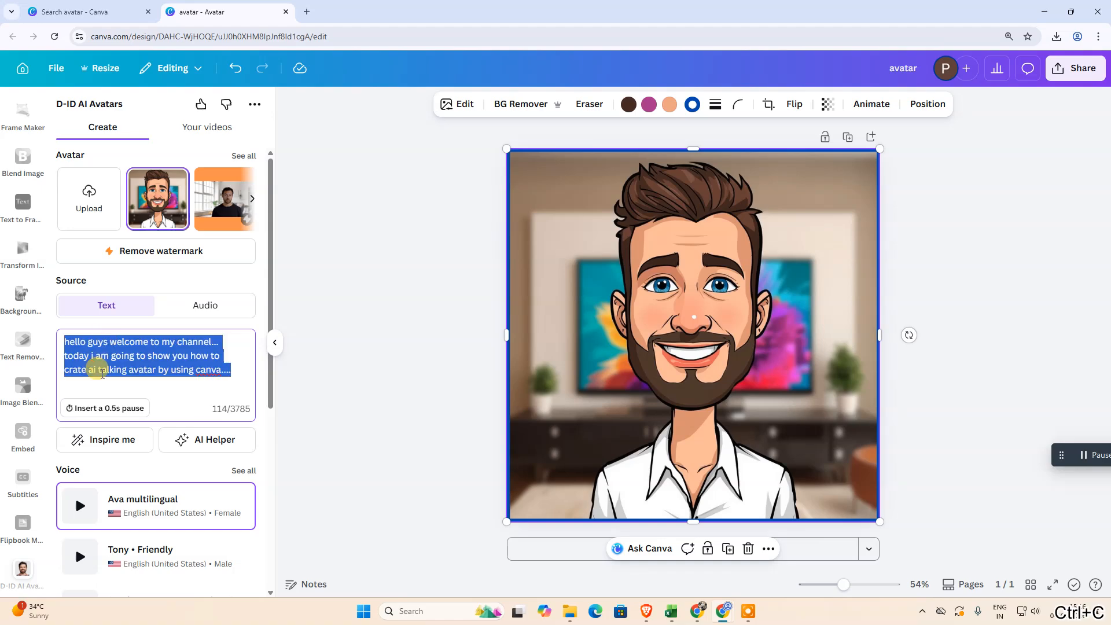
Step: Select the Tony • Friendly male English (United States) voice and listen to its sample
scroll(107, 451, down, 2)
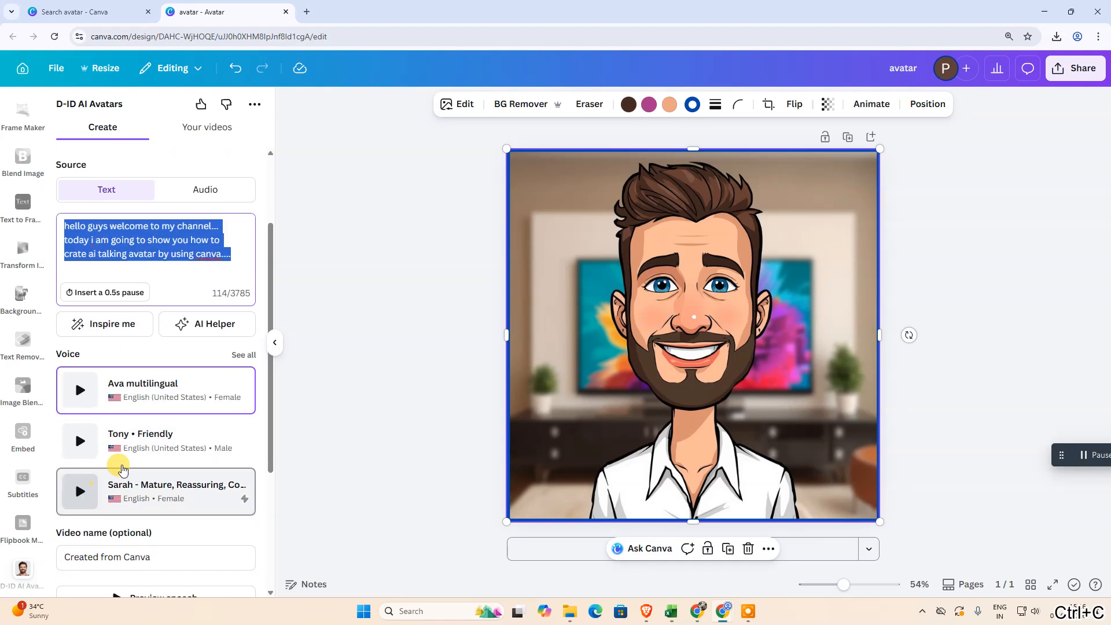
click(116, 438)
click(80, 441)
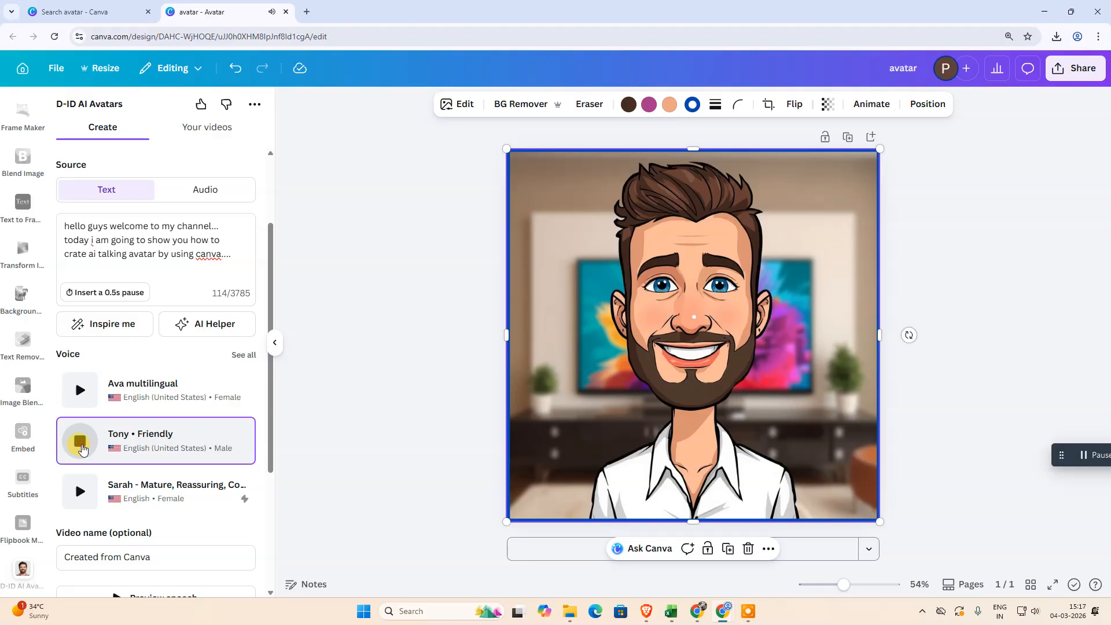
click(81, 442)
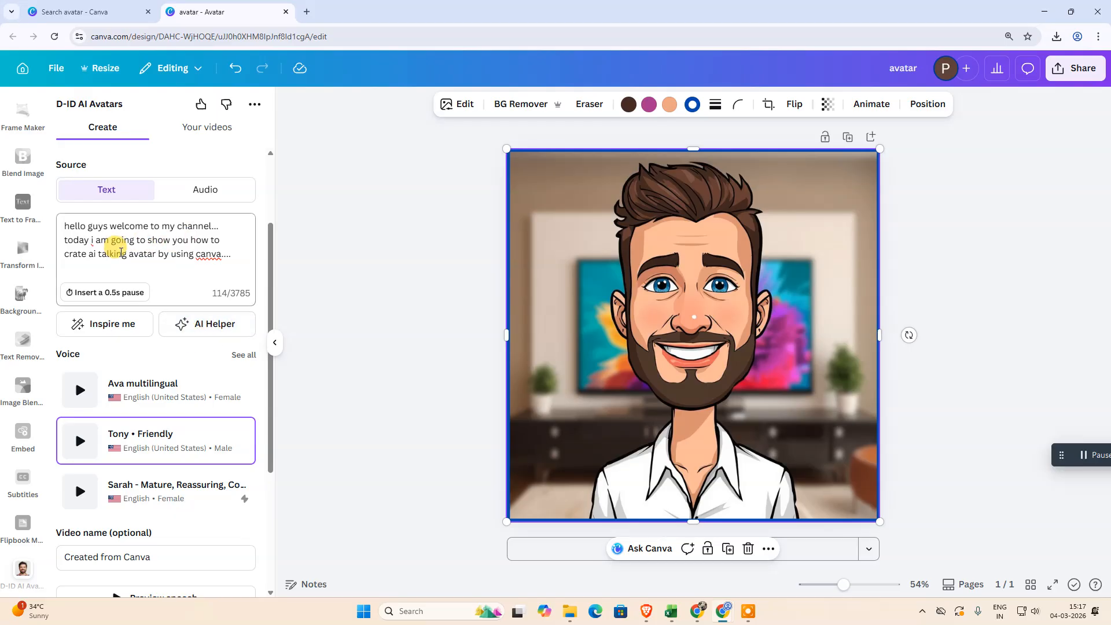
Step: Name the presenter video "sdfasdfsadf"
scroll(173, 261, down, 2)
scroll(169, 381, down, 2)
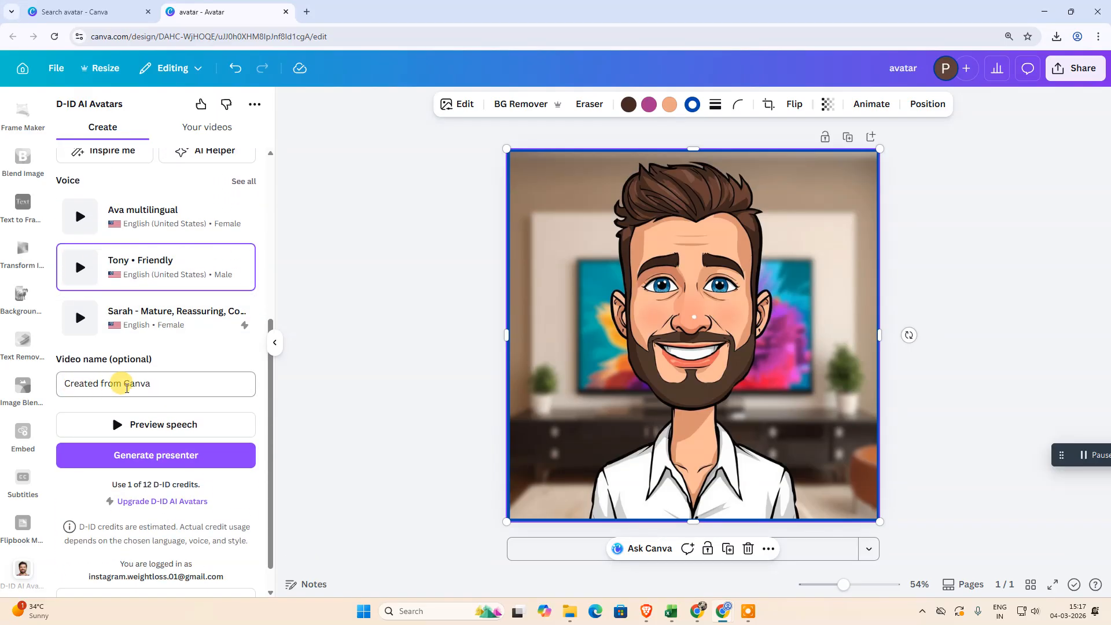
drag(176, 385, 55, 387)
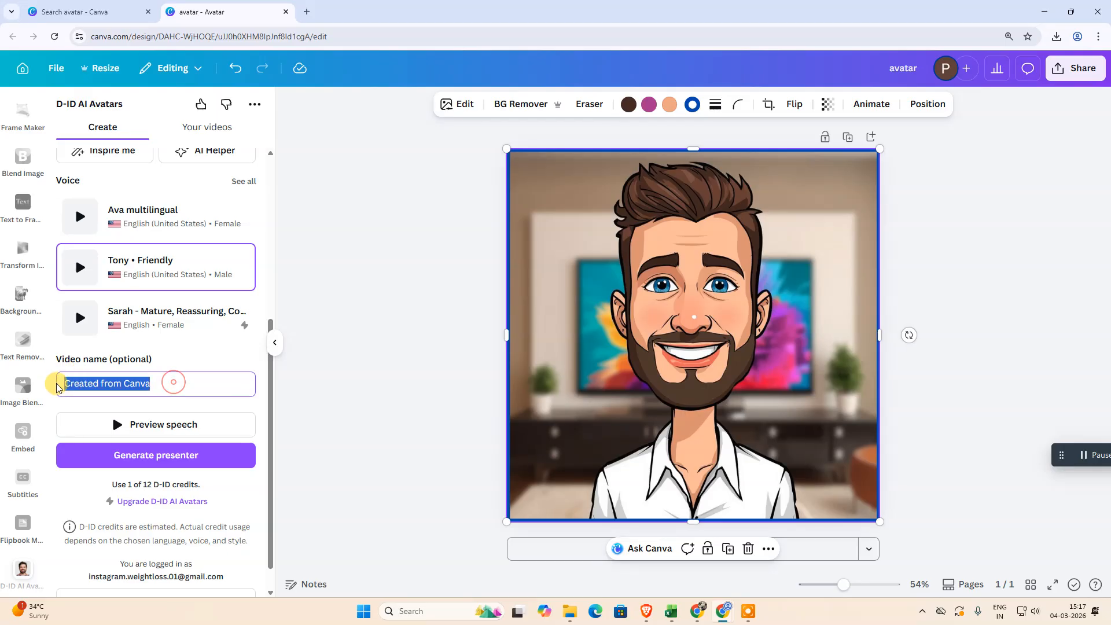
text(sdfasdfsadf)
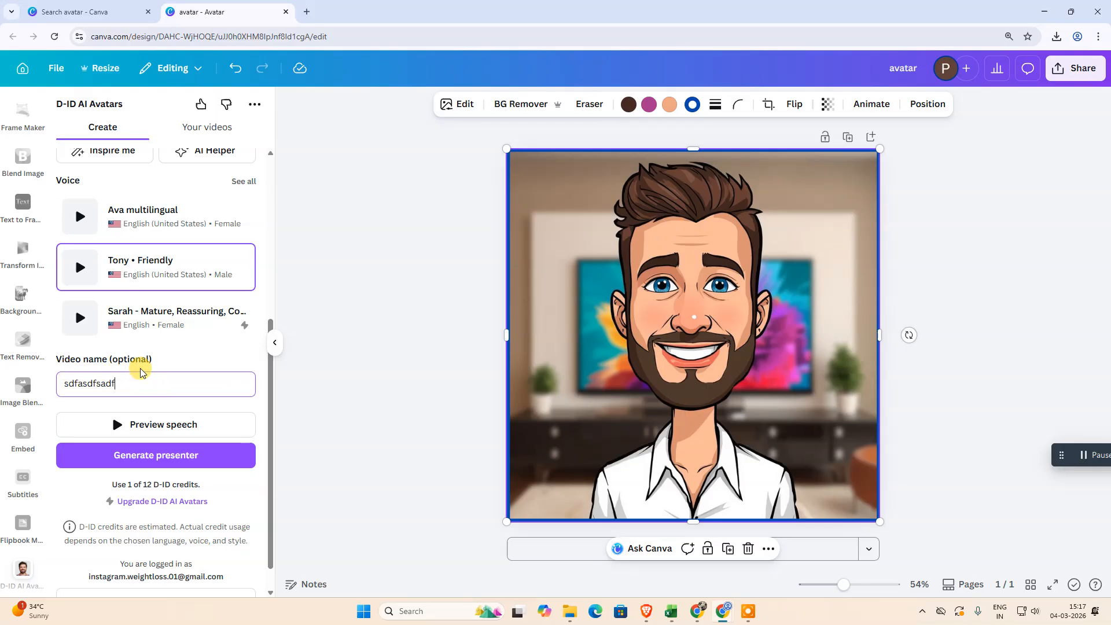
click(139, 455)
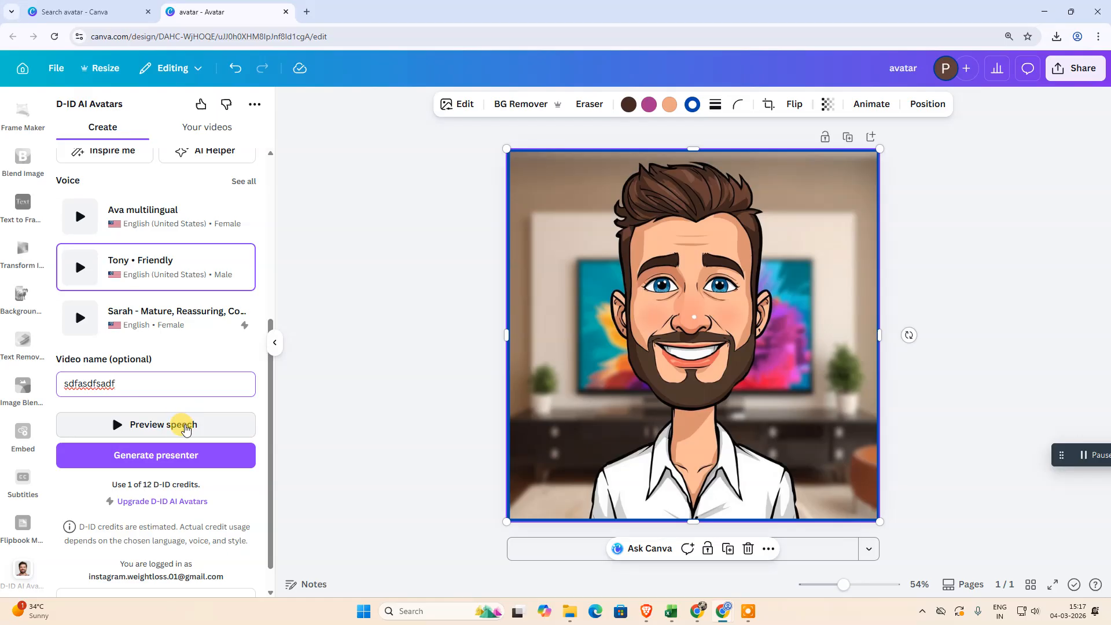
Step: Preview the scripted speech in the chosen voice, and generate the talking presenter video from the uploaded avatar
click(184, 424)
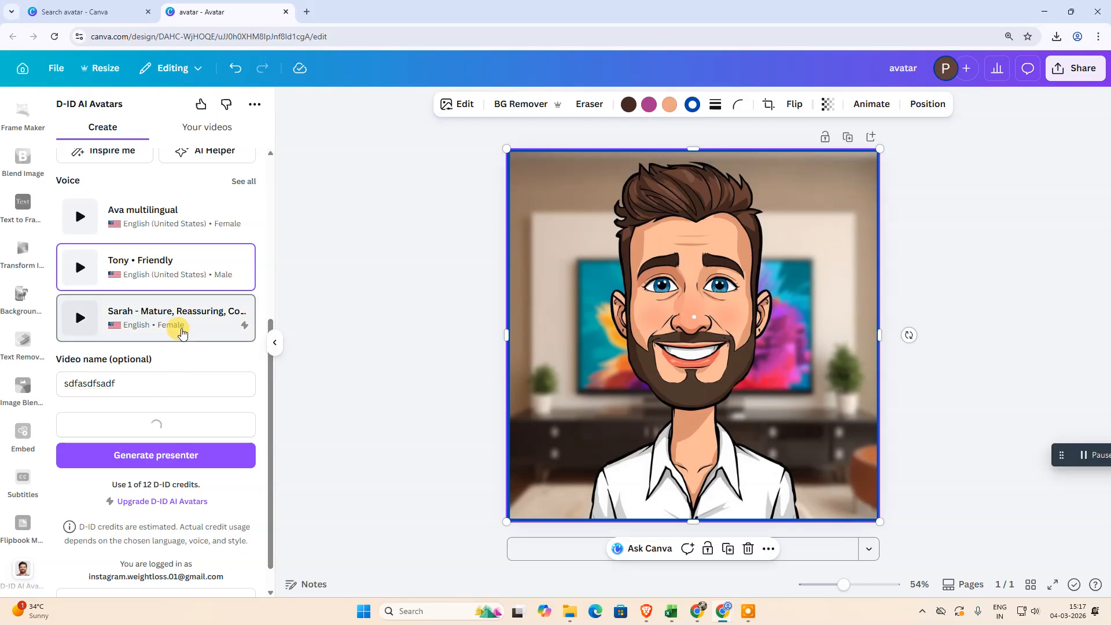
scroll(170, 353, up, 2)
scroll(173, 353, up, 2)
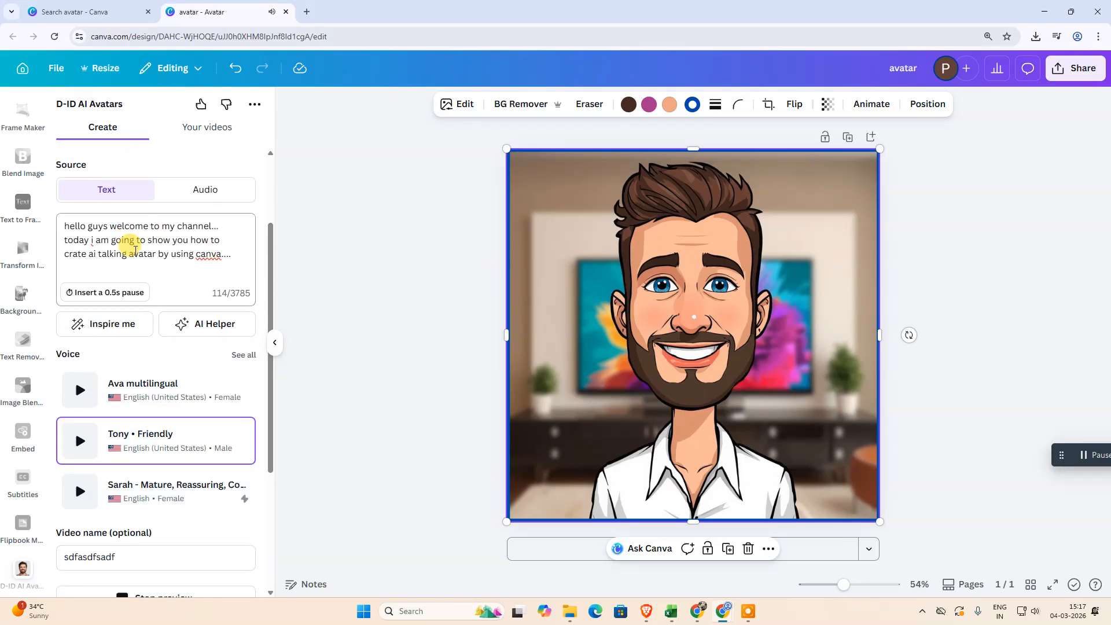
scroll(168, 335, down, 4)
scroll(116, 260, up, 3)
scroll(173, 324, down, 3)
click(167, 426)
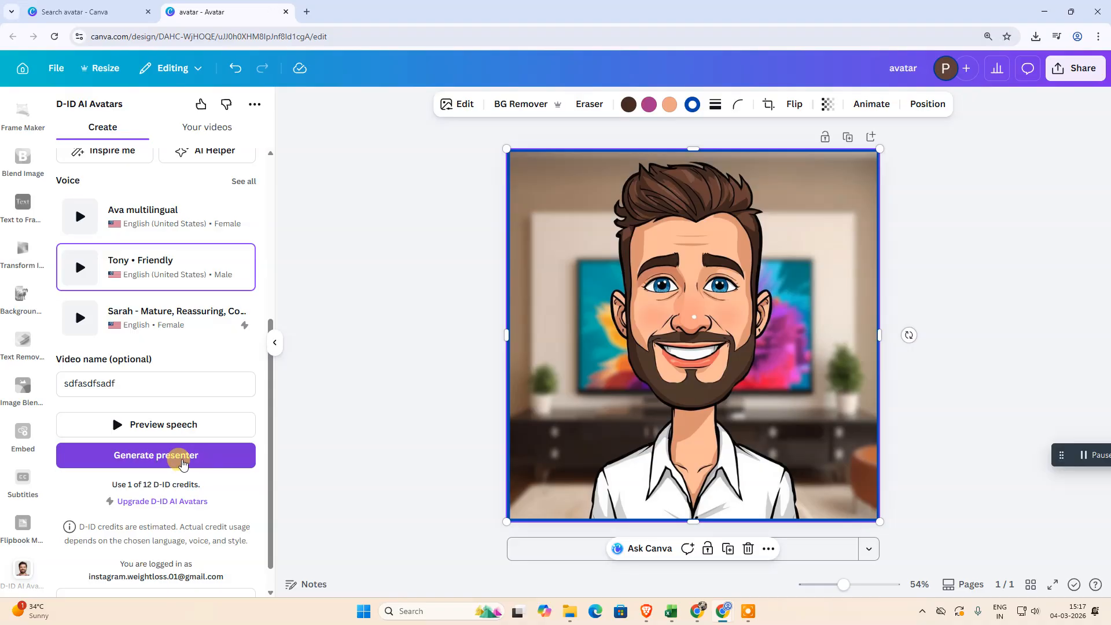
click(182, 458)
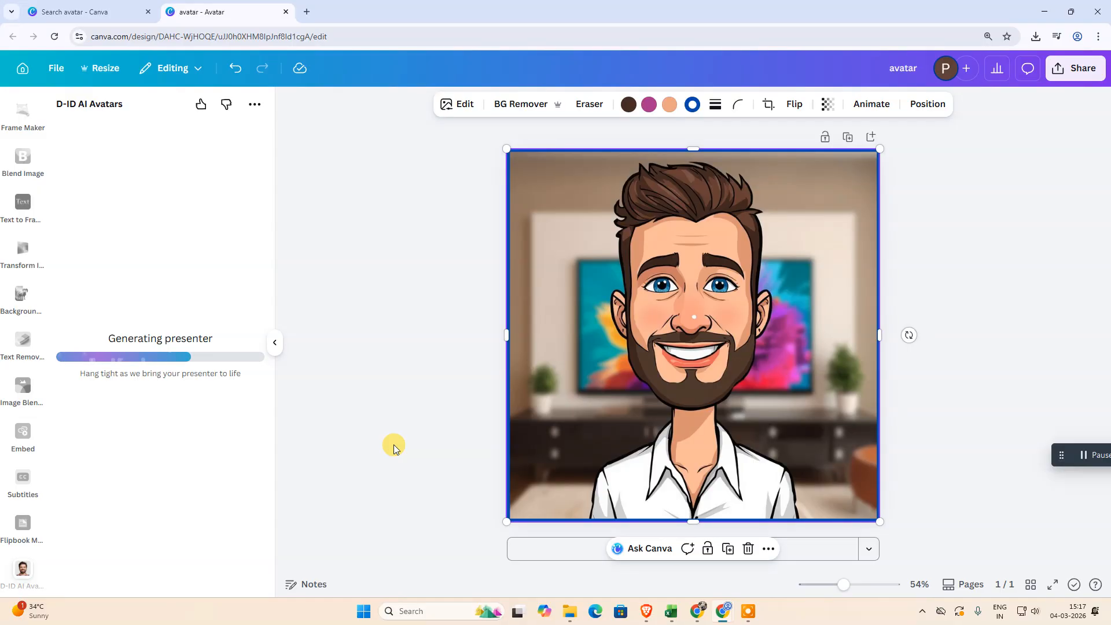
click(979, 586)
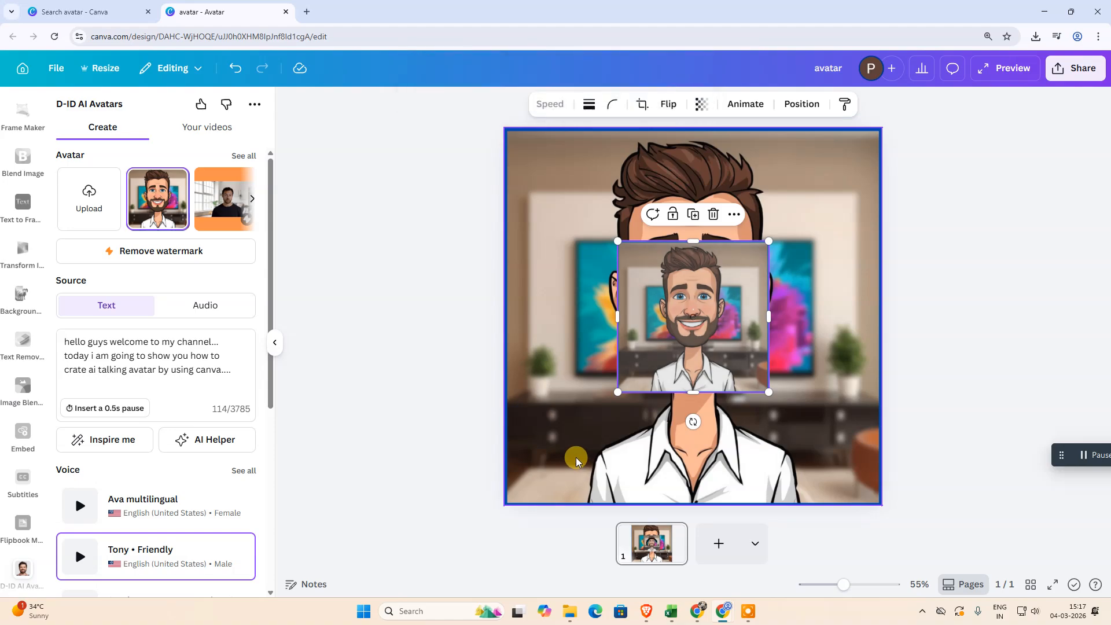
Step: Play the start of the generated talking video, and delete the still avatar image behind it
mouse_move(692, 319)
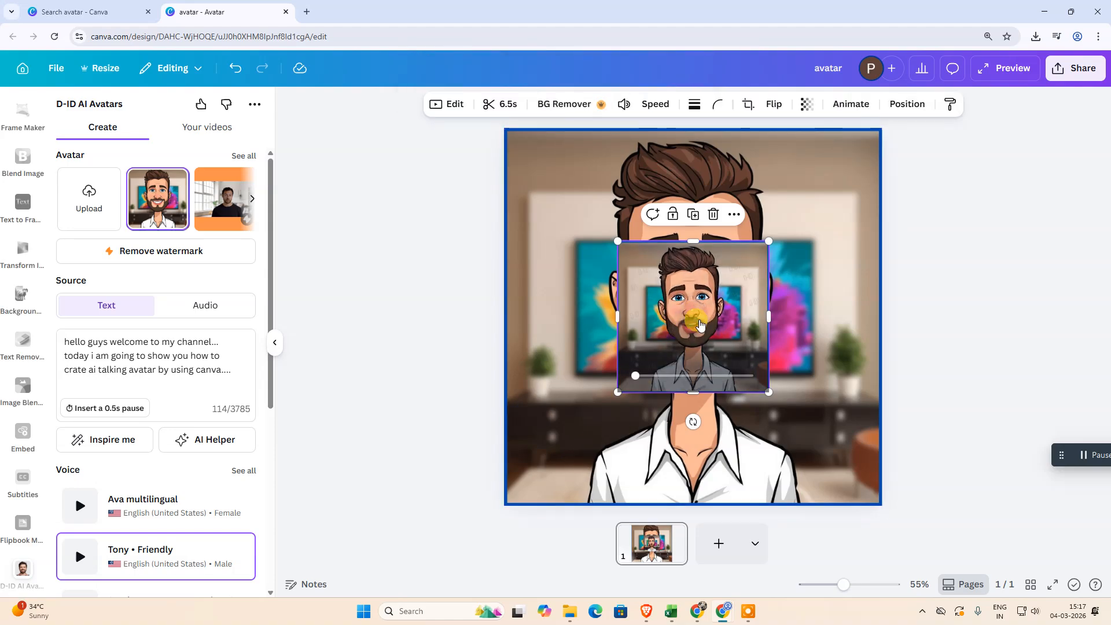
click(696, 327)
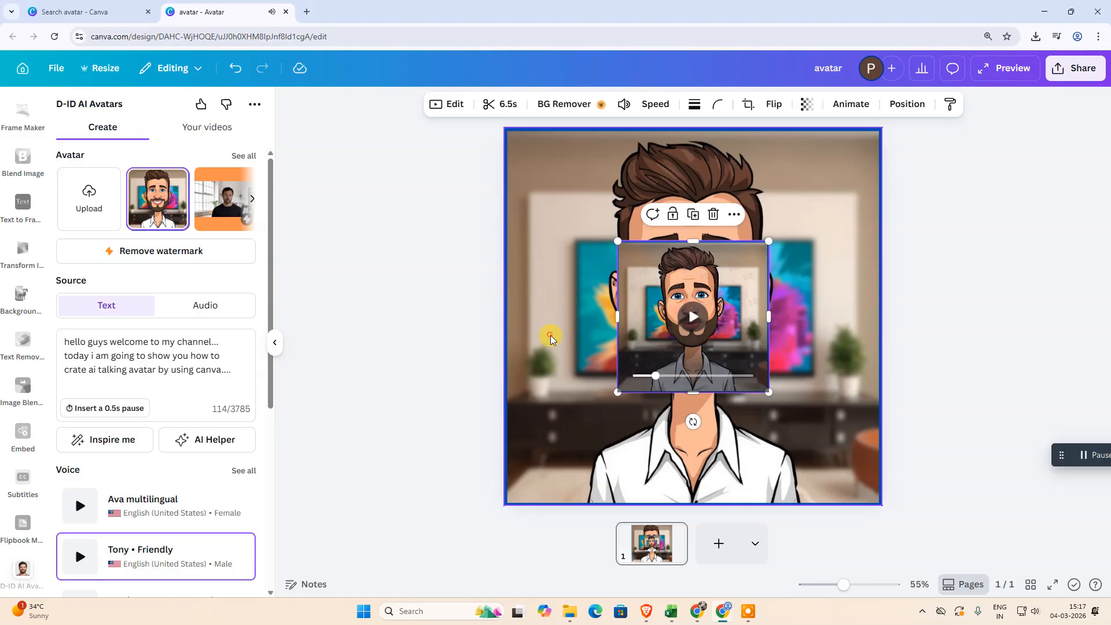
click(543, 371)
key(Delete)
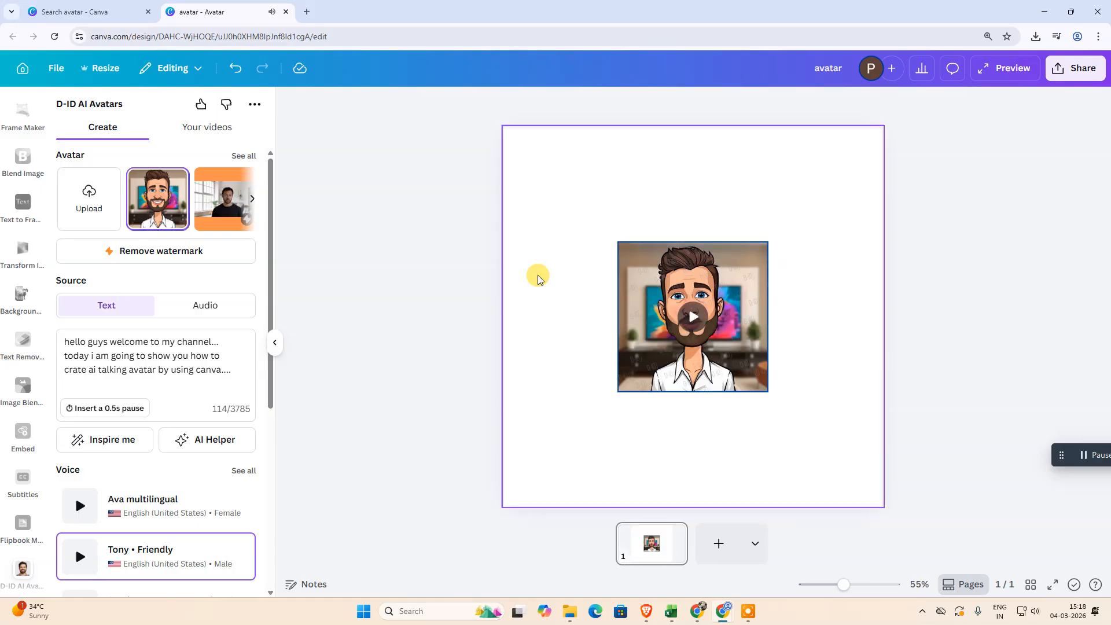
Step: Try setting the talking video as the page background, and undo the change
drag(644, 327, 599, 227)
right_click(599, 227)
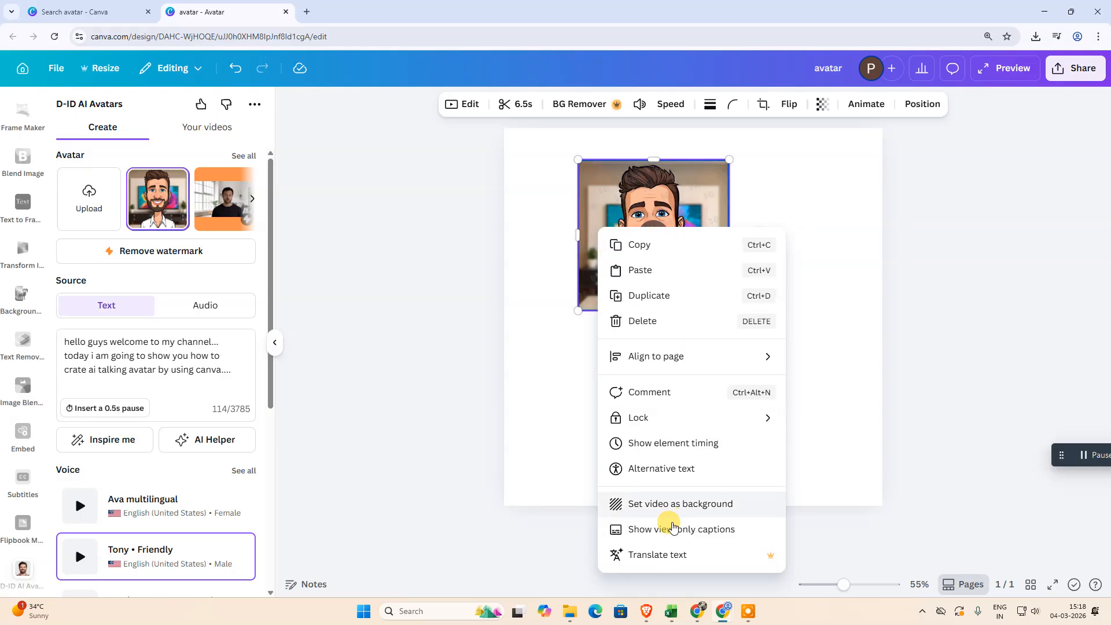
click(661, 504)
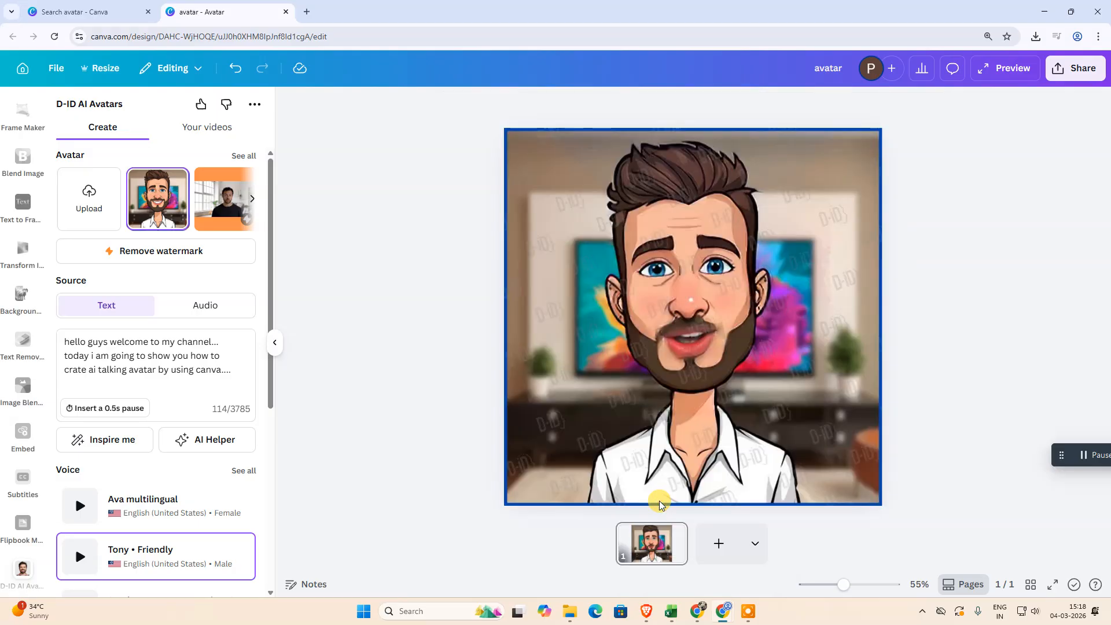
key(ctrl+z)
key(ctrl+z)
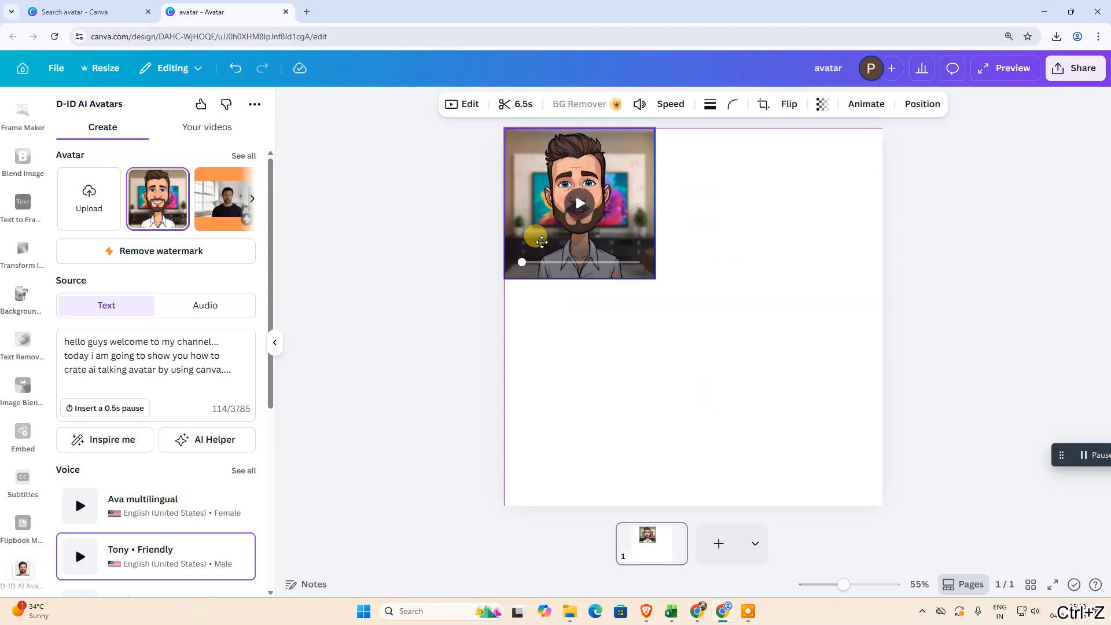
Step: Align the talking video to the page's upper-left corner, enlarge it to cover the whole page, and play it back
drag(661, 283, 870, 520)
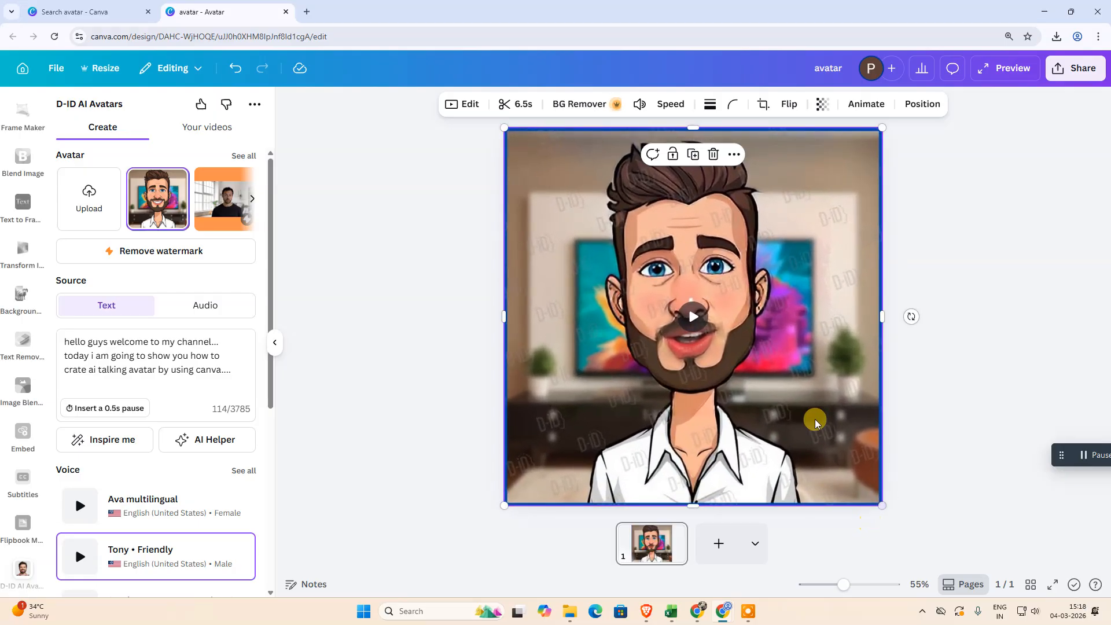
click(792, 332)
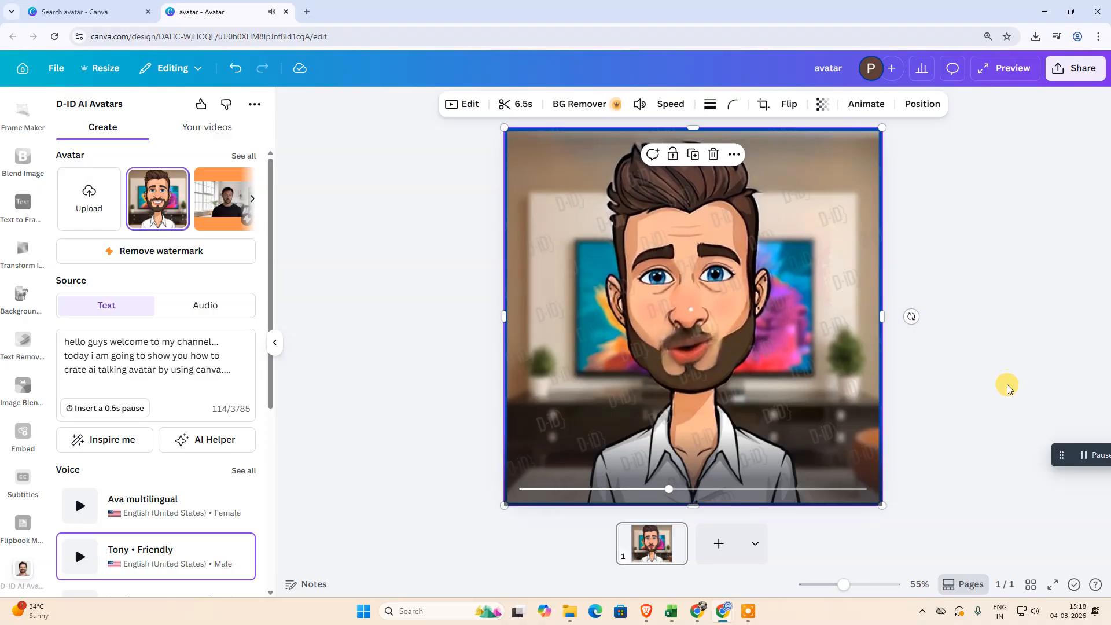
mouse_move(712, 375)
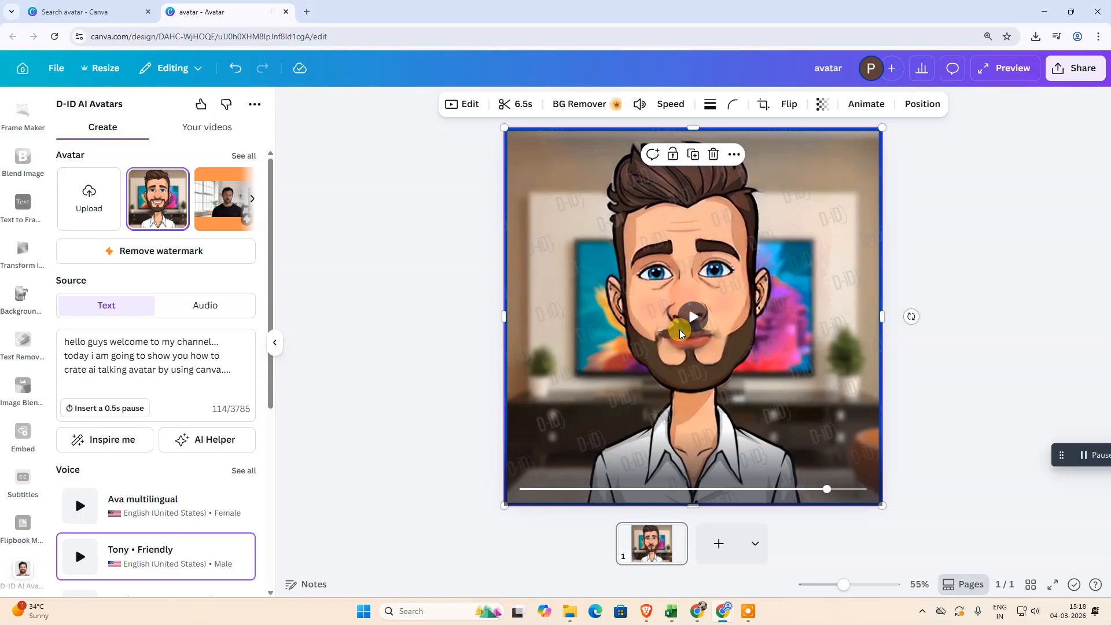
click(703, 346)
drag(573, 488, 590, 485)
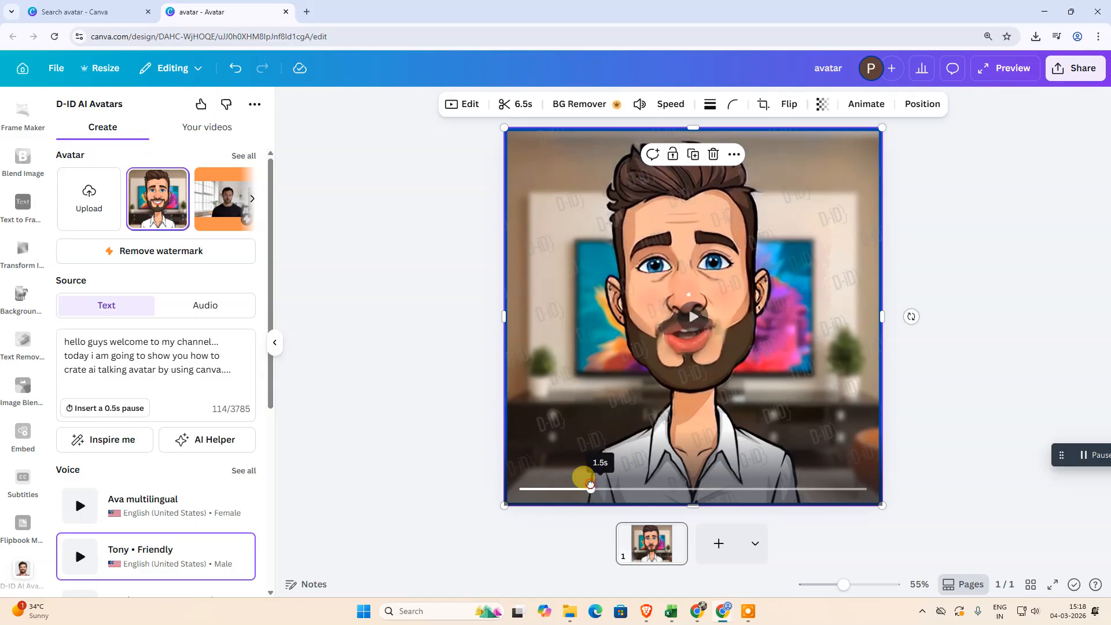
click(552, 489)
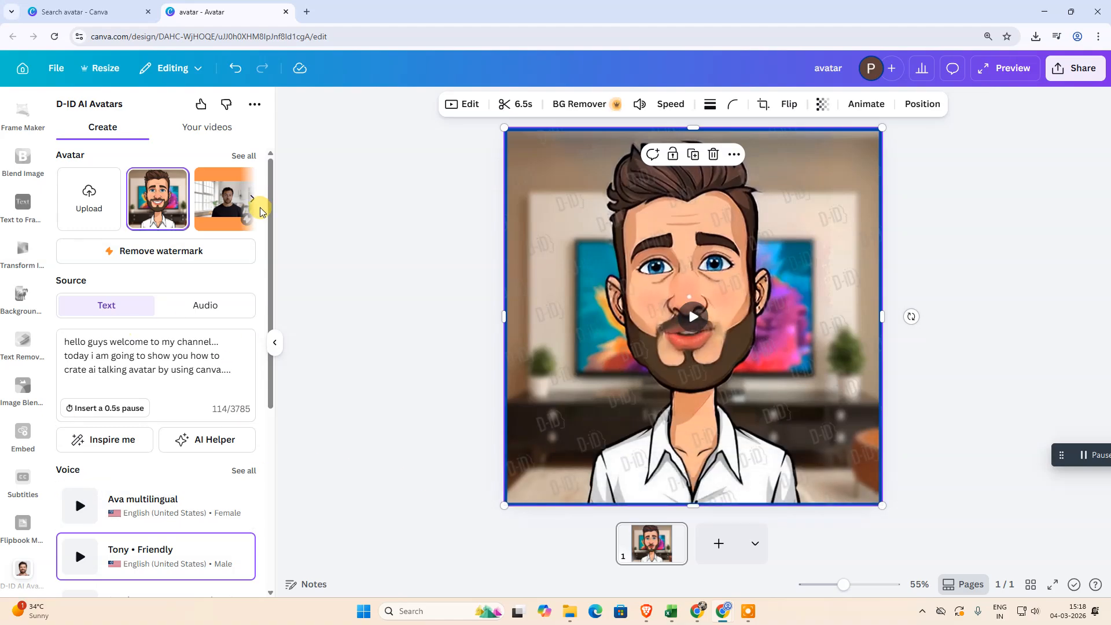
mouse_move(268, 218)
mouse_down()
mouse_move(278, 375)
mouse_move(273, 213)
mouse_up()
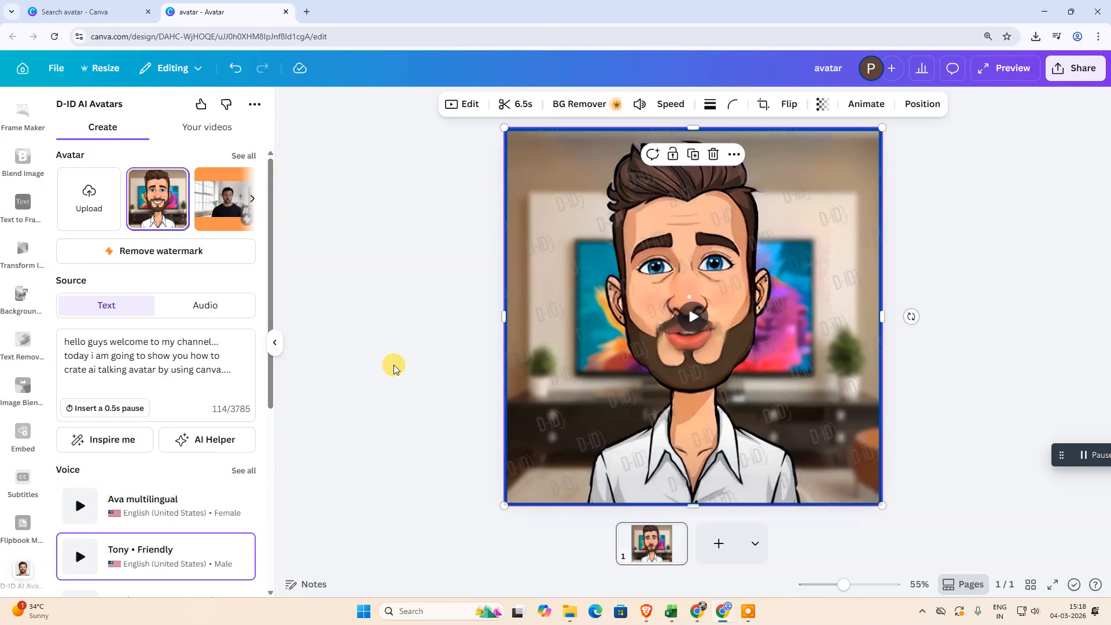
Step: Choose MP4 Video at 960 × 960 px as the design's download settings, and close the download options
click(1075, 68)
click(880, 329)
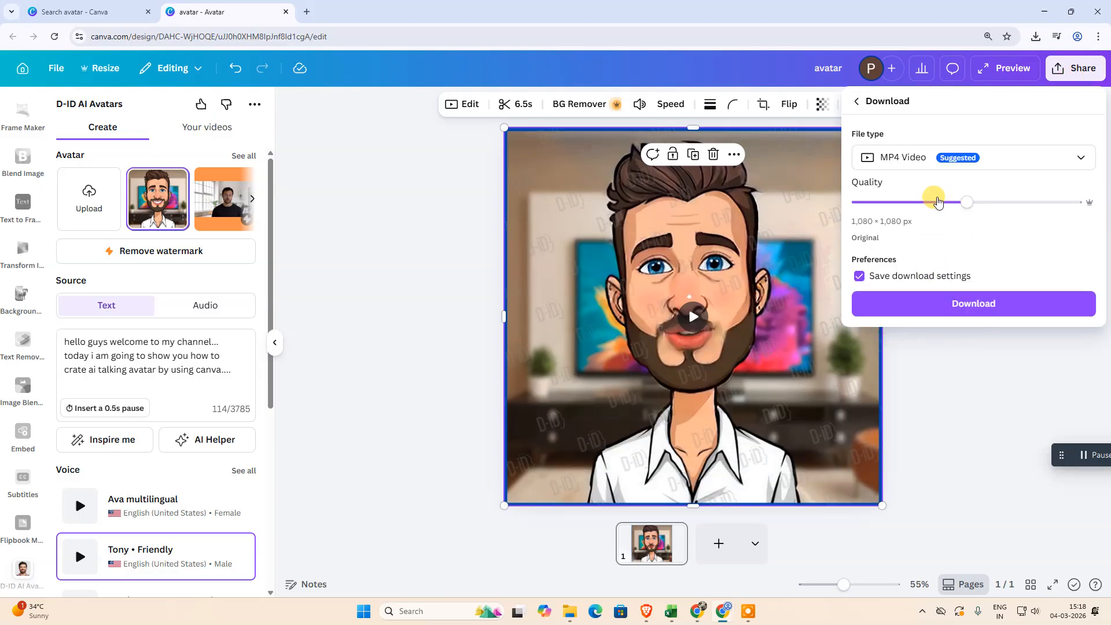
click(933, 165)
click(911, 389)
click(962, 305)
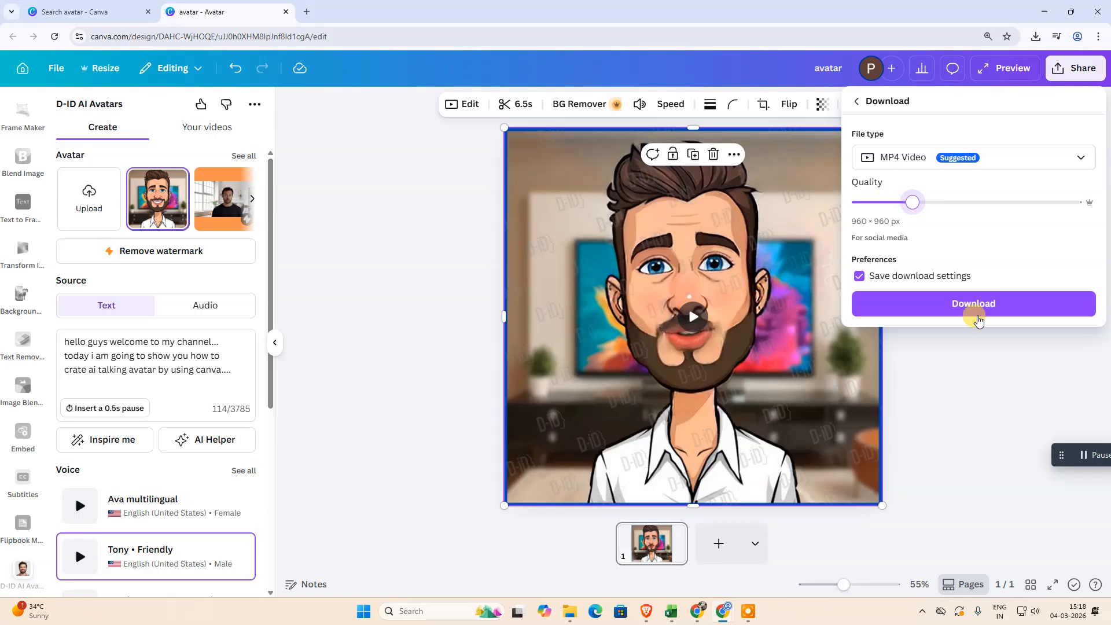
click(426, 358)
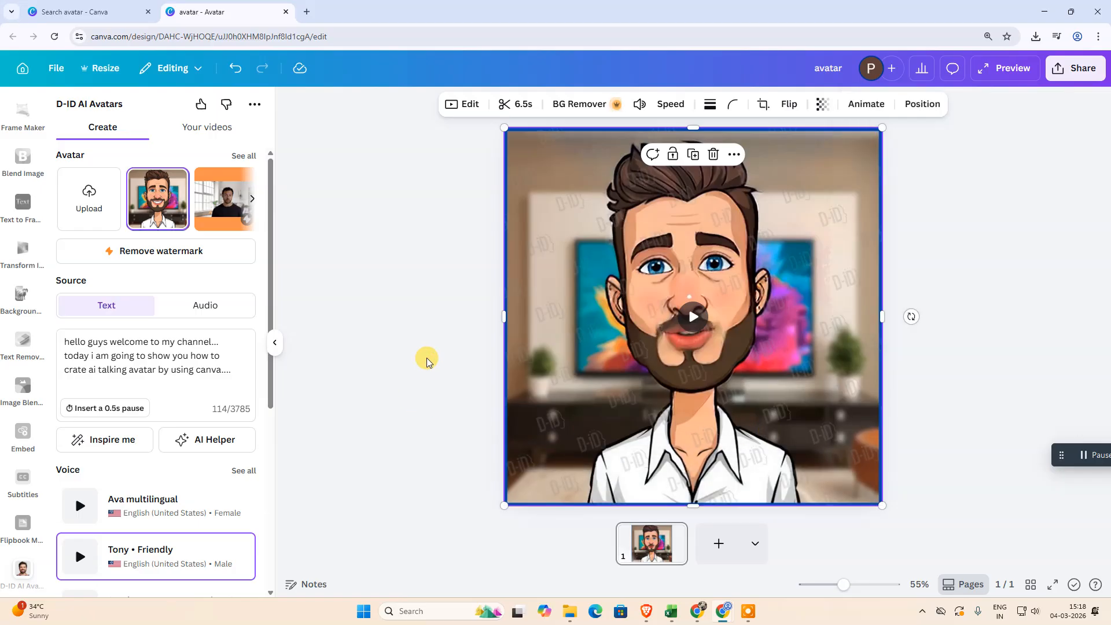